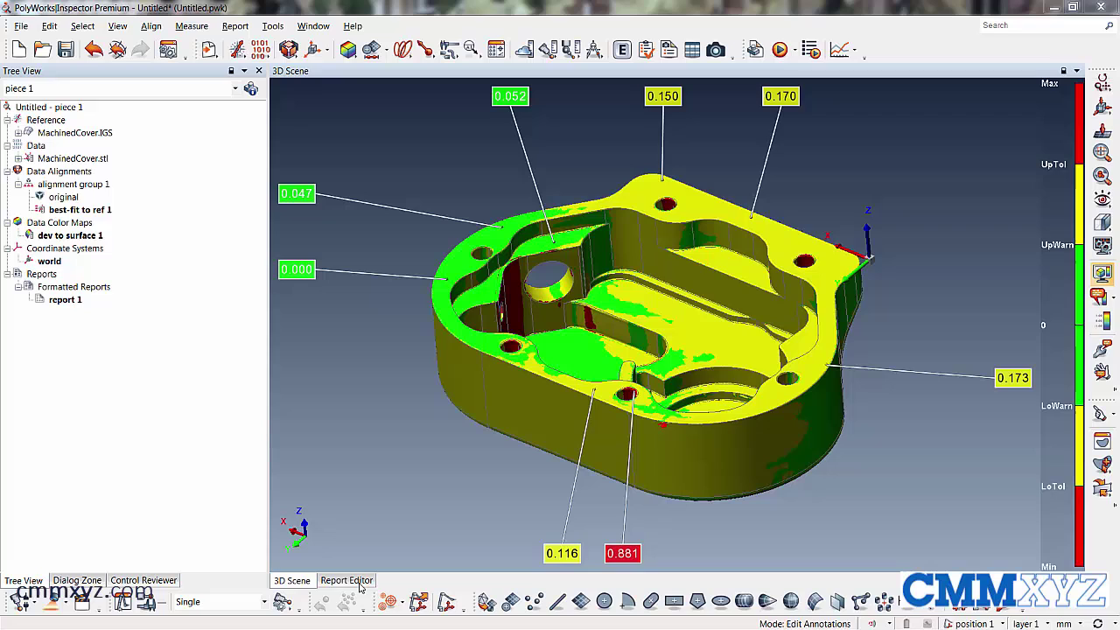
Step: In the Report Editor, drag the colour-map snapshot onto the page 1 thumbnail
{"action": "left_click", "coordinate": [348, 581]}
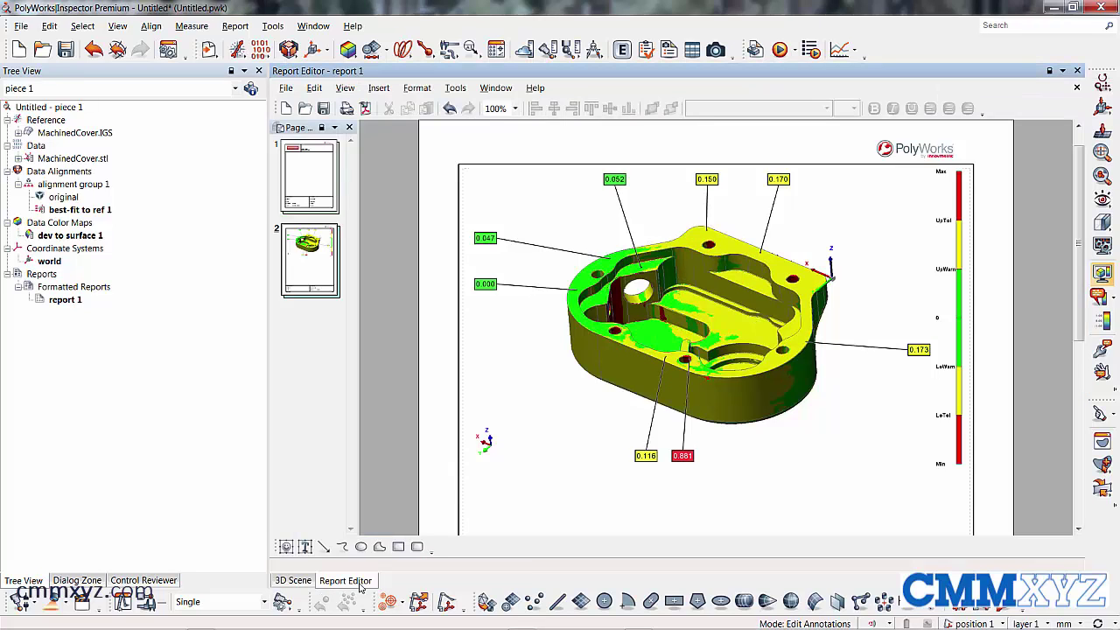
{"action": "scroll", "coordinate": [666, 345], "scroll_direction": "up", "scroll_amount": 1}
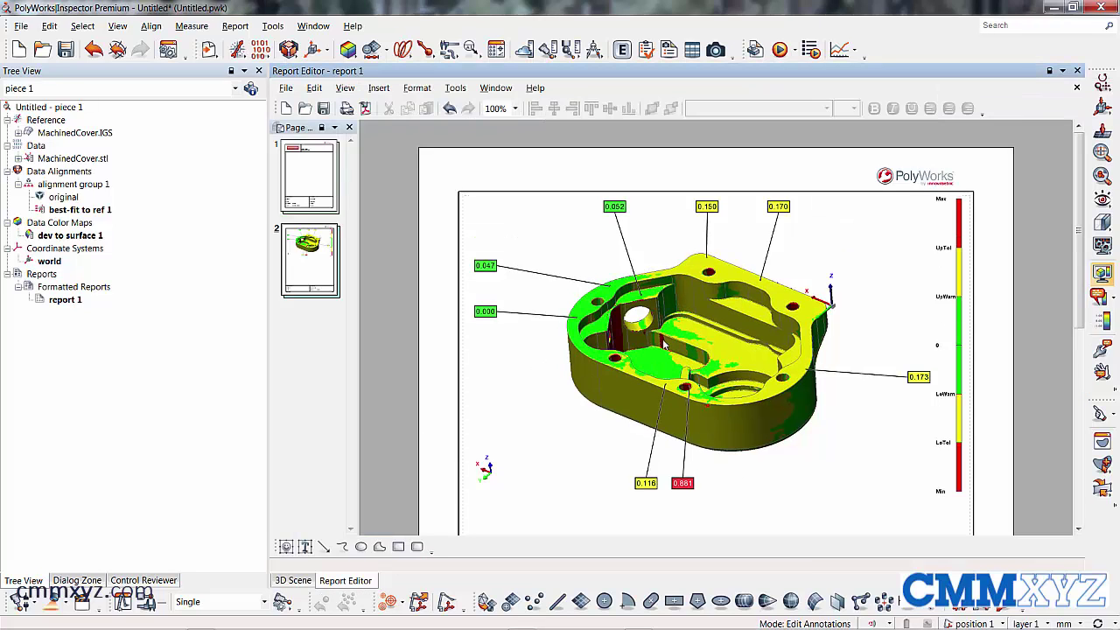
{"action": "left_click", "coordinate": [742, 368]}
{"action": "left_click_drag", "start_coordinate": [742, 366], "coordinate": [308, 173]}
{"action": "left_click", "coordinate": [312, 268]}
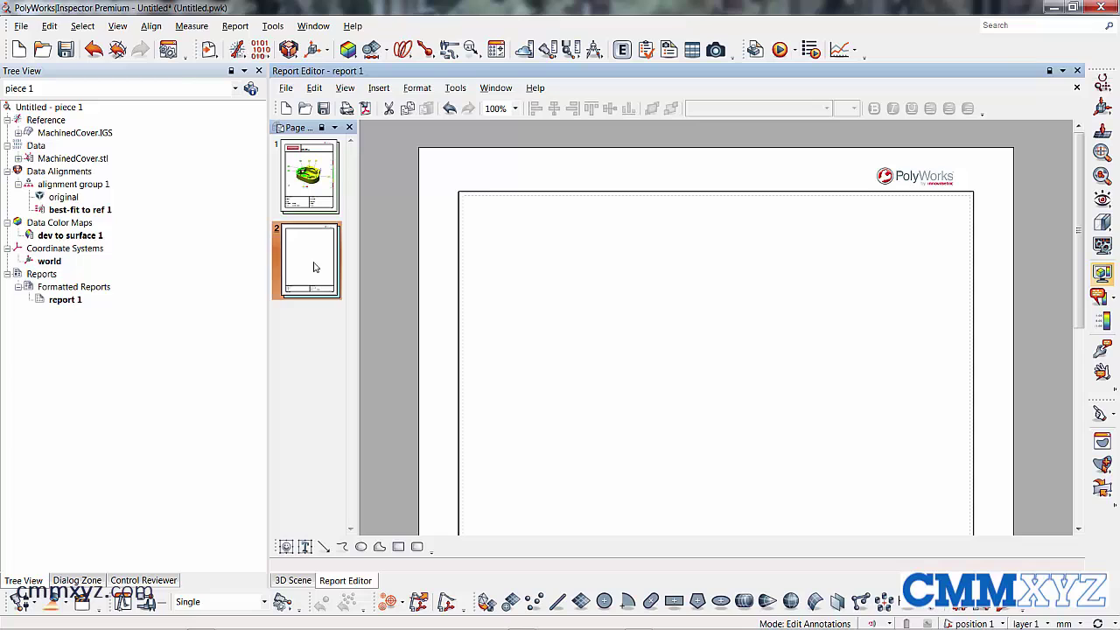
Step: Delete the empty page 2 so report 1 has a single page
{"action": "right_click", "coordinate": [316, 265]}
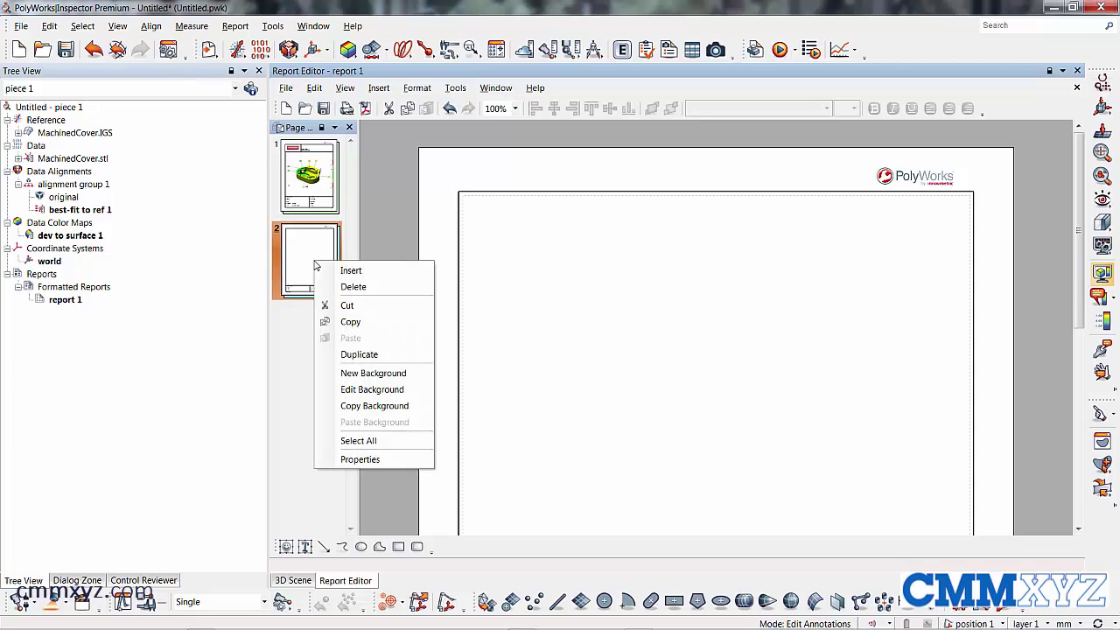
{"action": "left_click", "coordinate": [392, 289]}
{"action": "scroll", "coordinate": [736, 335], "scroll_direction": "down", "scroll_amount": 3}
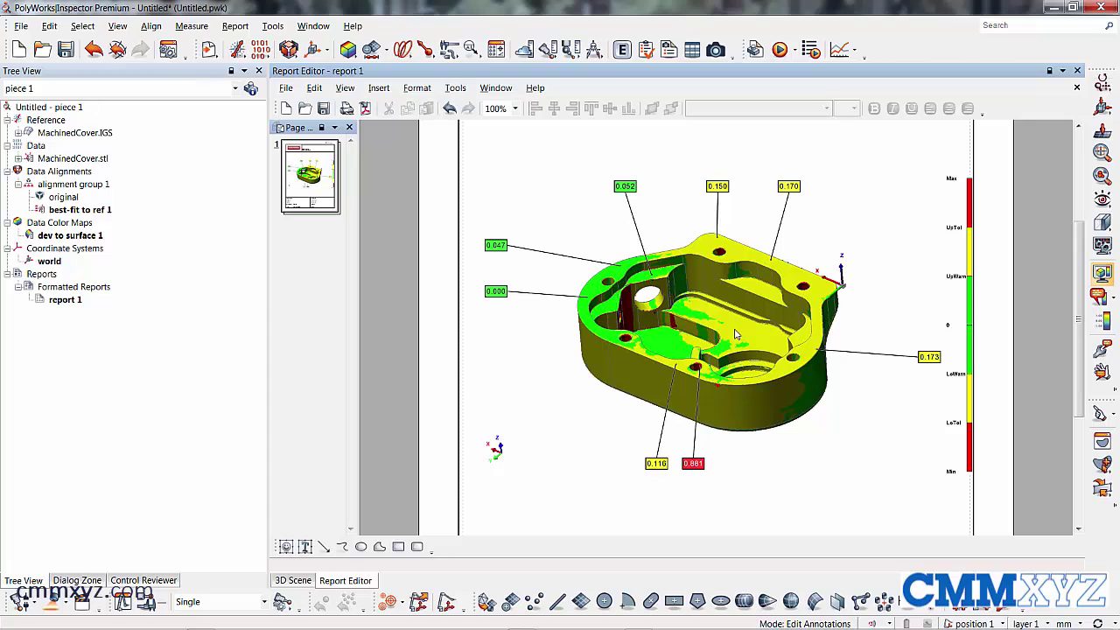
{"action": "scroll", "coordinate": [736, 334], "scroll_direction": "up", "scroll_amount": 3}
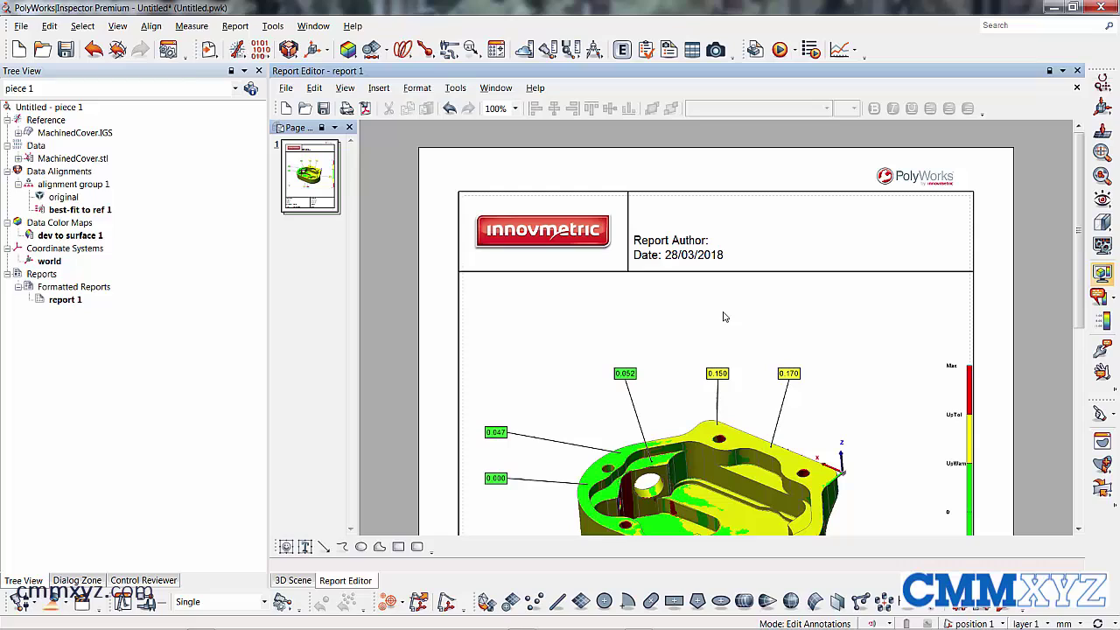
Step: Replace the header's Innovmetric logo with an image from acme anvil logo.jpg
{"action": "left_click", "coordinate": [561, 237]}
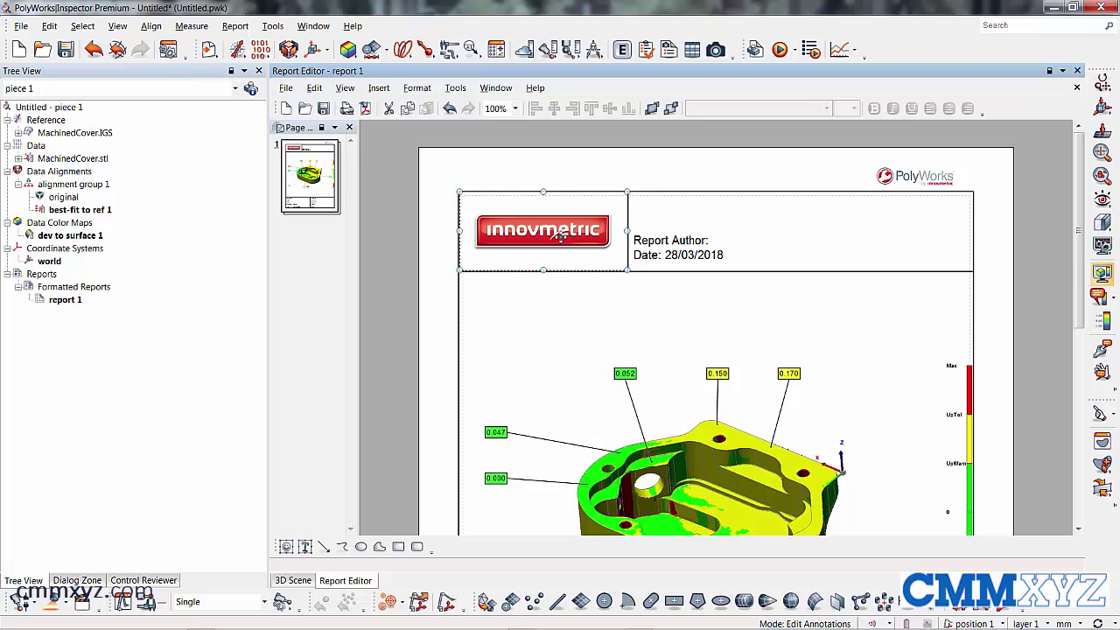
{"action": "key", "text": "Delete"}
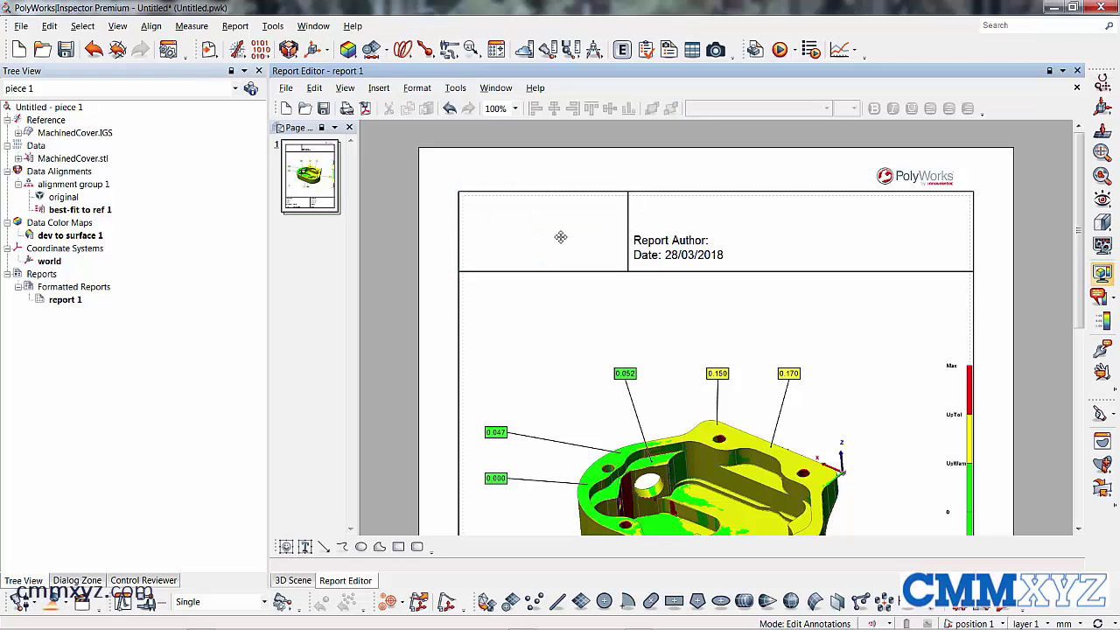
{"action": "right_click", "coordinate": [516, 228]}
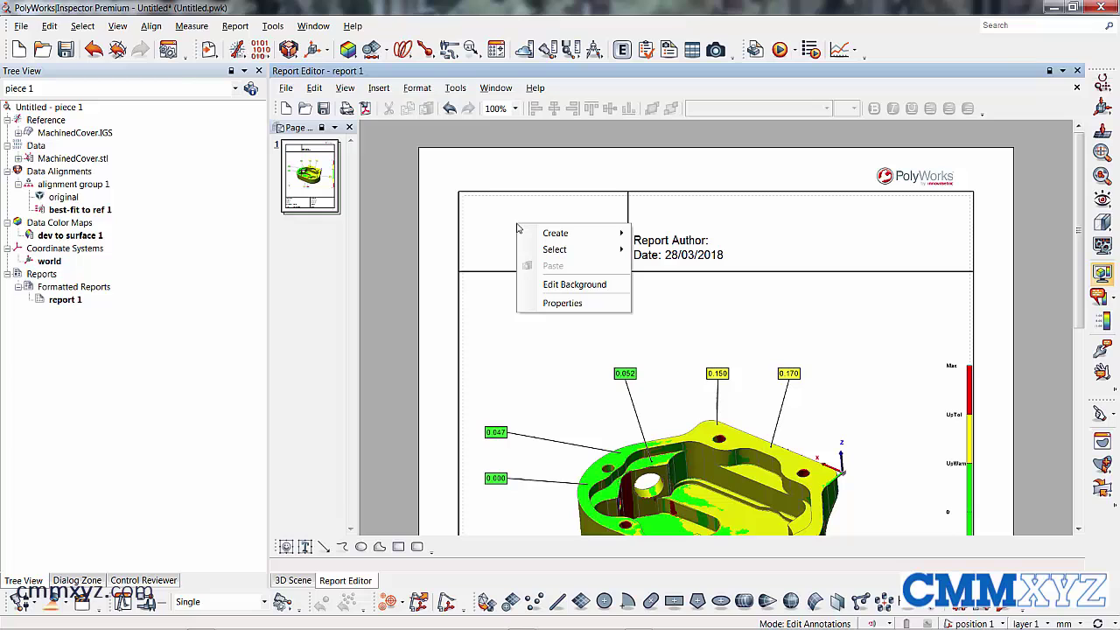
{"action": "mouse_move", "coordinate": [561, 235]}
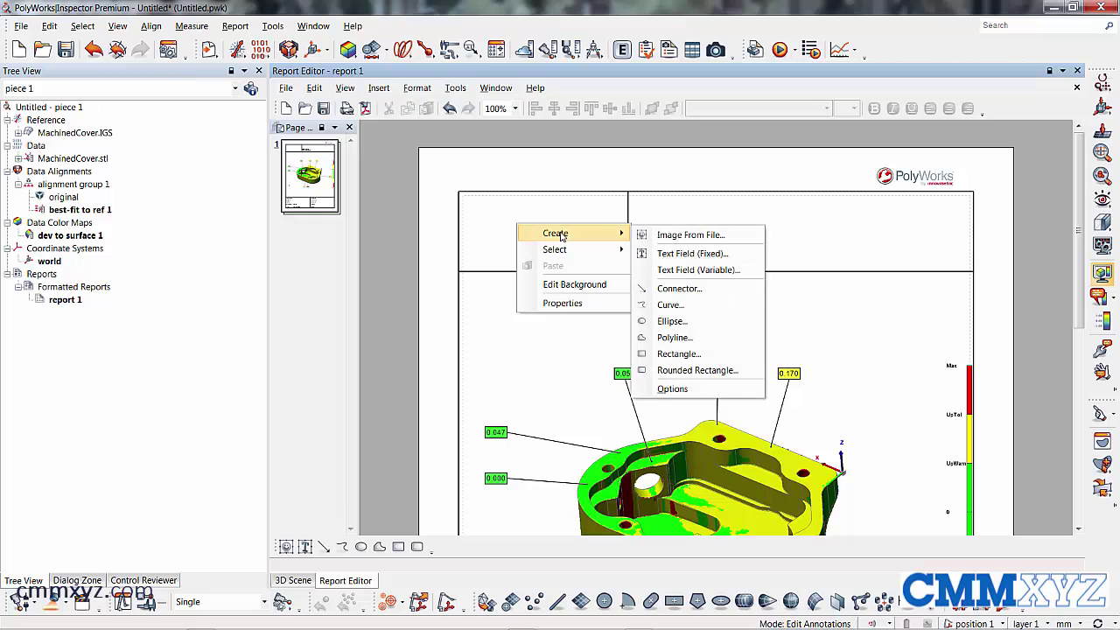
{"action": "left_click", "coordinate": [687, 234]}
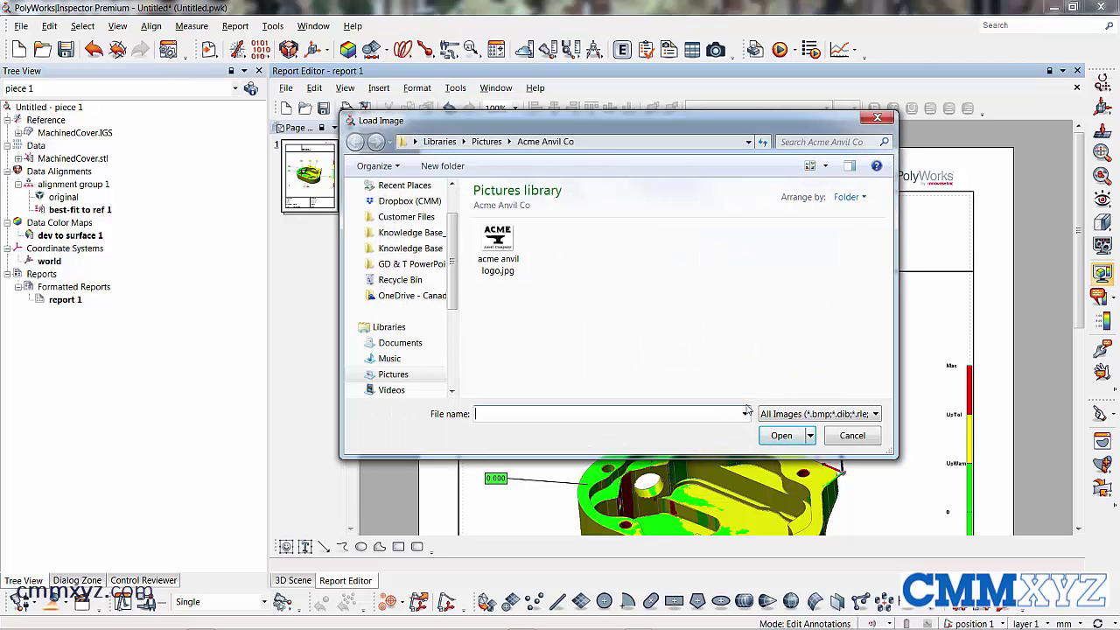
{"action": "left_click", "coordinate": [498, 245]}
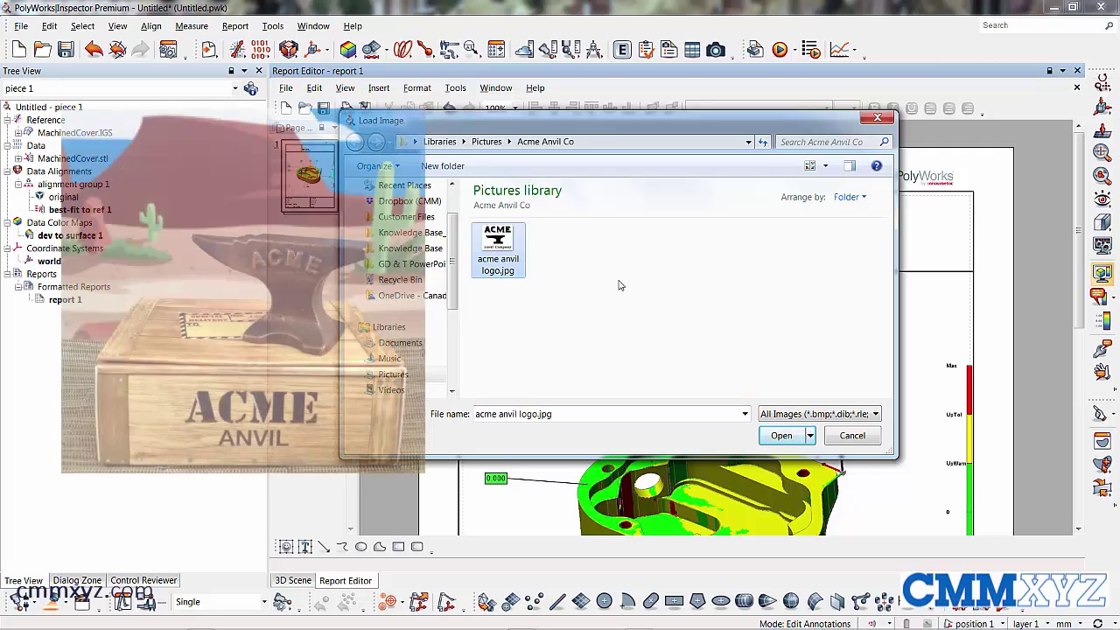
{"action": "left_click", "coordinate": [781, 436]}
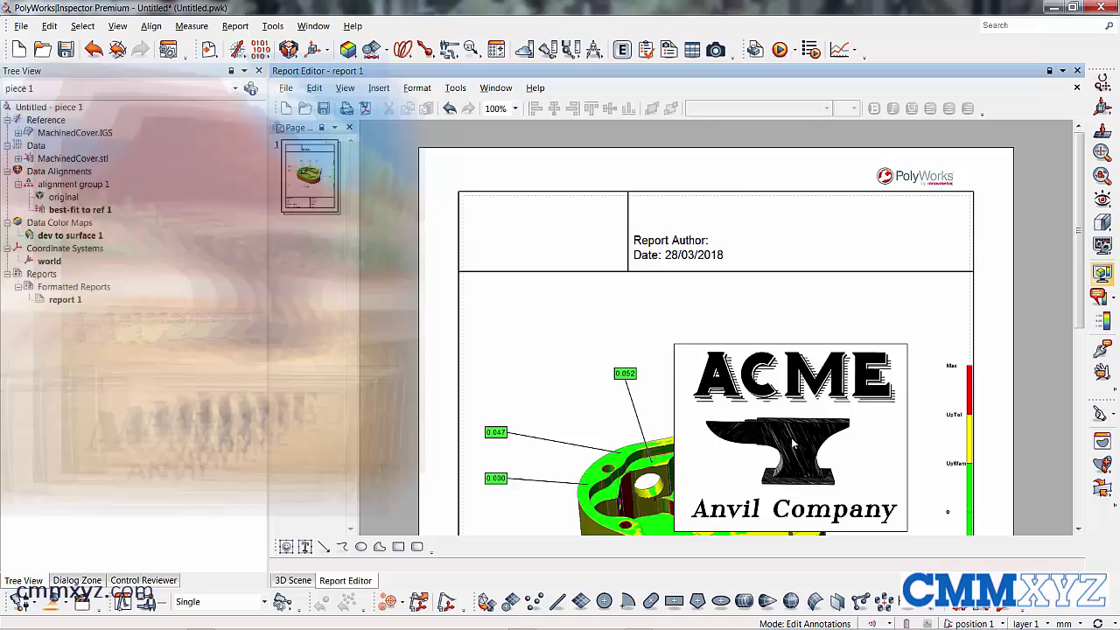
Step: Move the ACME logo into the header's left cell and shrink it to fit
{"action": "left_click_drag", "start_coordinate": [735, 381], "coordinate": [525, 252]}
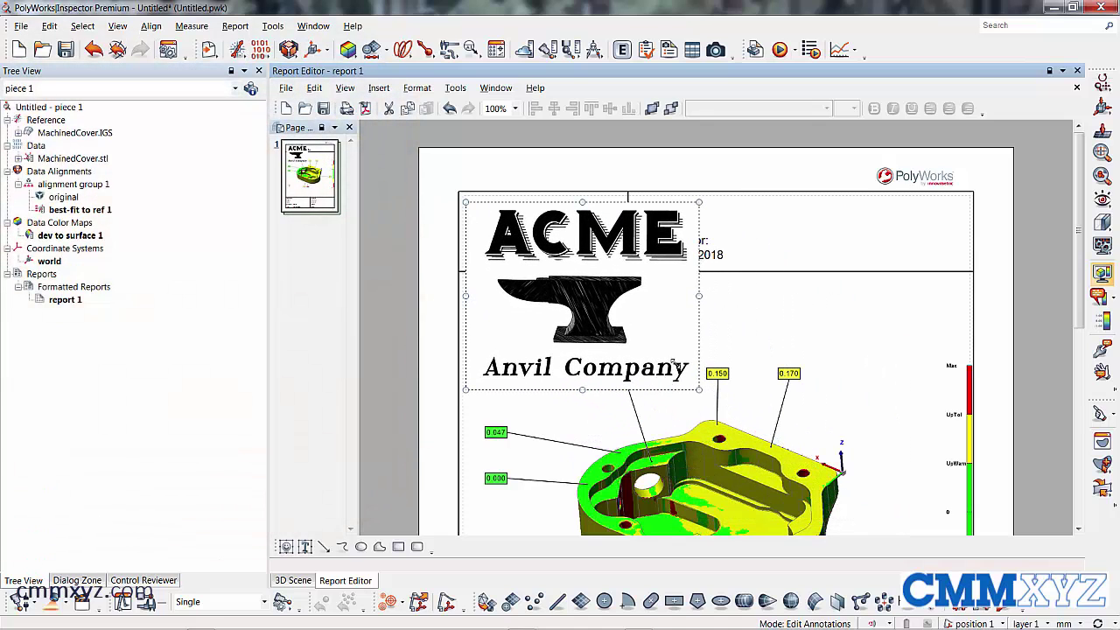
{"action": "left_click_drag", "start_coordinate": [699, 390], "coordinate": [564, 237]}
{"action": "left_click", "coordinate": [616, 342]}
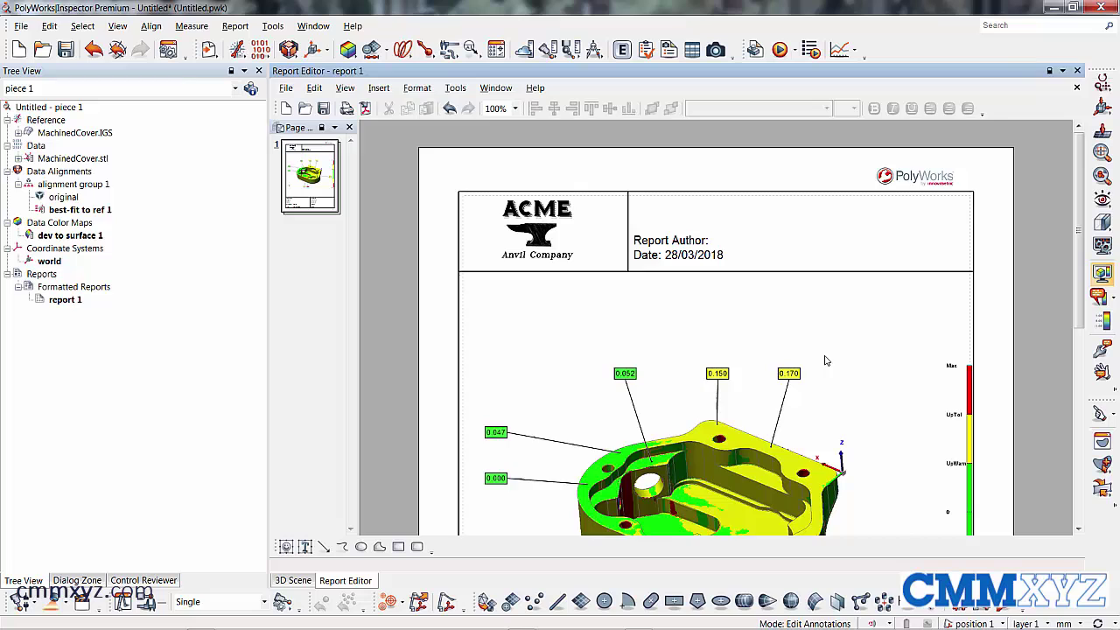
{"action": "scroll", "coordinate": [825, 359], "scroll_direction": "down", "scroll_amount": 5}
{"action": "scroll", "coordinate": [827, 362], "scroll_direction": "up", "scroll_amount": 5}
{"action": "scroll", "coordinate": [717, 324], "scroll_direction": "down", "scroll_amount": 3}
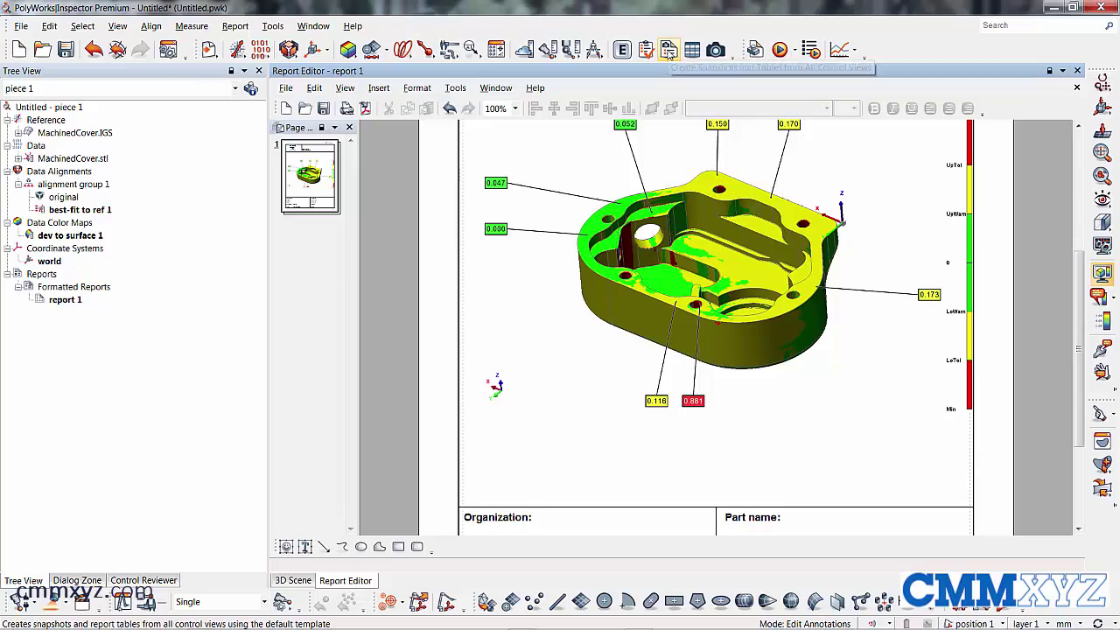
Step: Create formatted report 2 and delete the Innovmetric logo from its header
{"action": "left_click", "coordinate": [234, 25]}
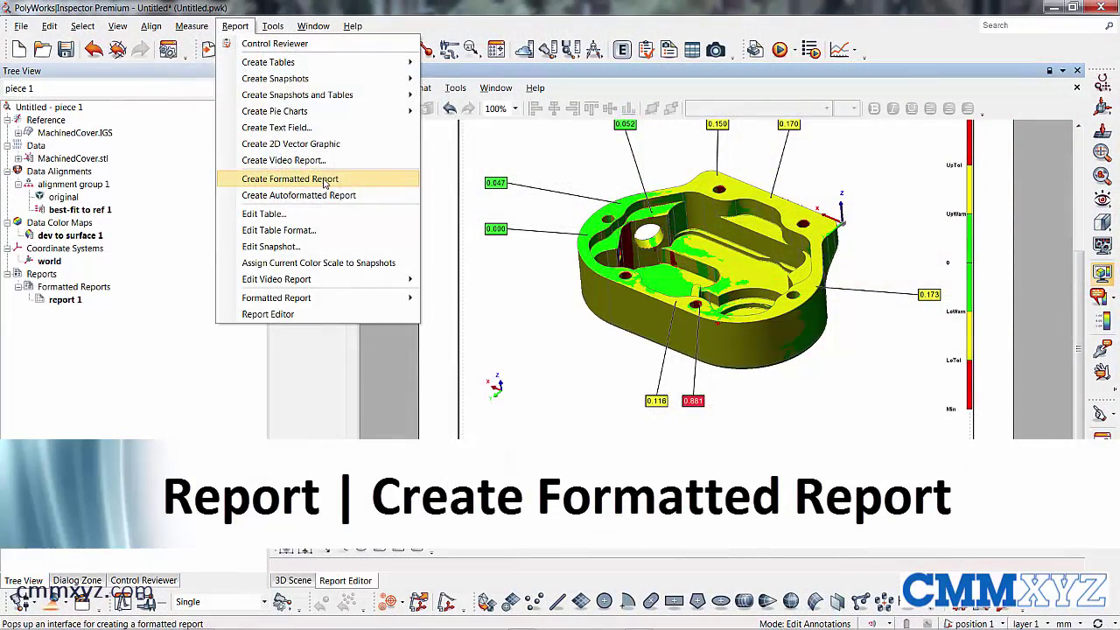
{"action": "left_click", "coordinate": [289, 178]}
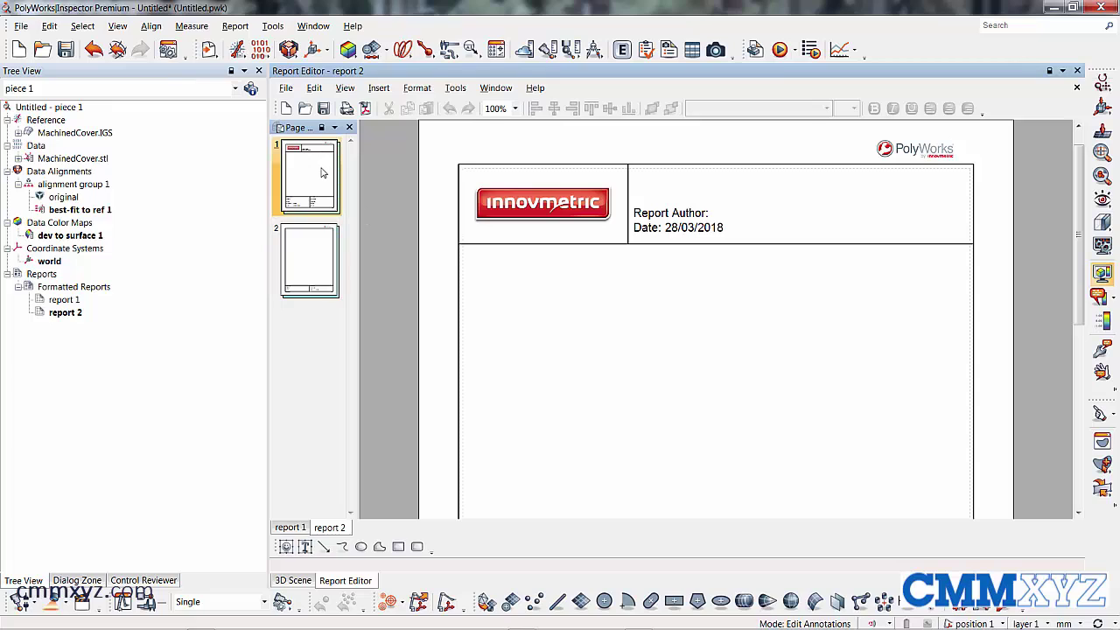
{"action": "left_click", "coordinate": [547, 203]}
{"action": "key", "text": "Delete"}
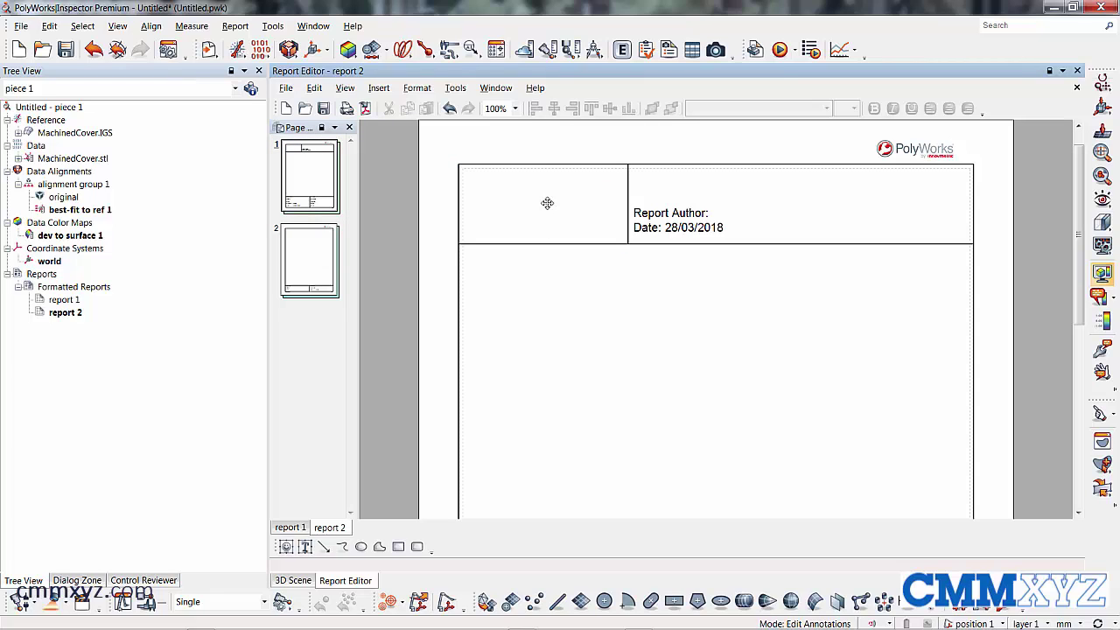
Step: Insert acme anvil logo.jpg and size it into the top-left header cell
{"action": "right_click", "coordinate": [547, 203]}
{"action": "mouse_move", "coordinate": [585, 215]}
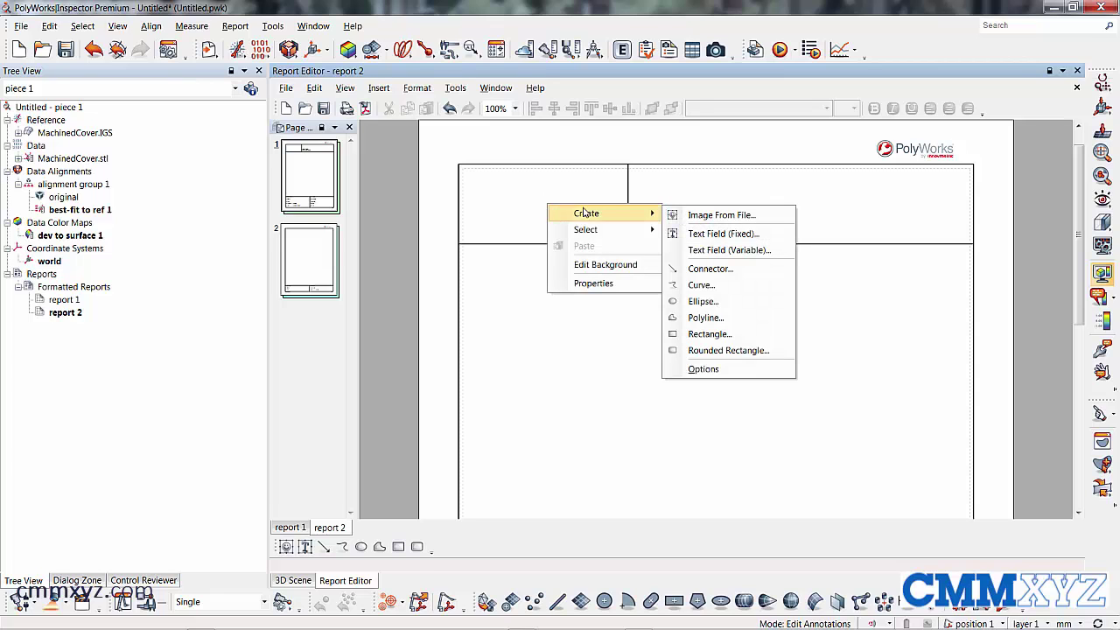
{"action": "left_click", "coordinate": [697, 219]}
{"action": "left_click", "coordinate": [501, 241]}
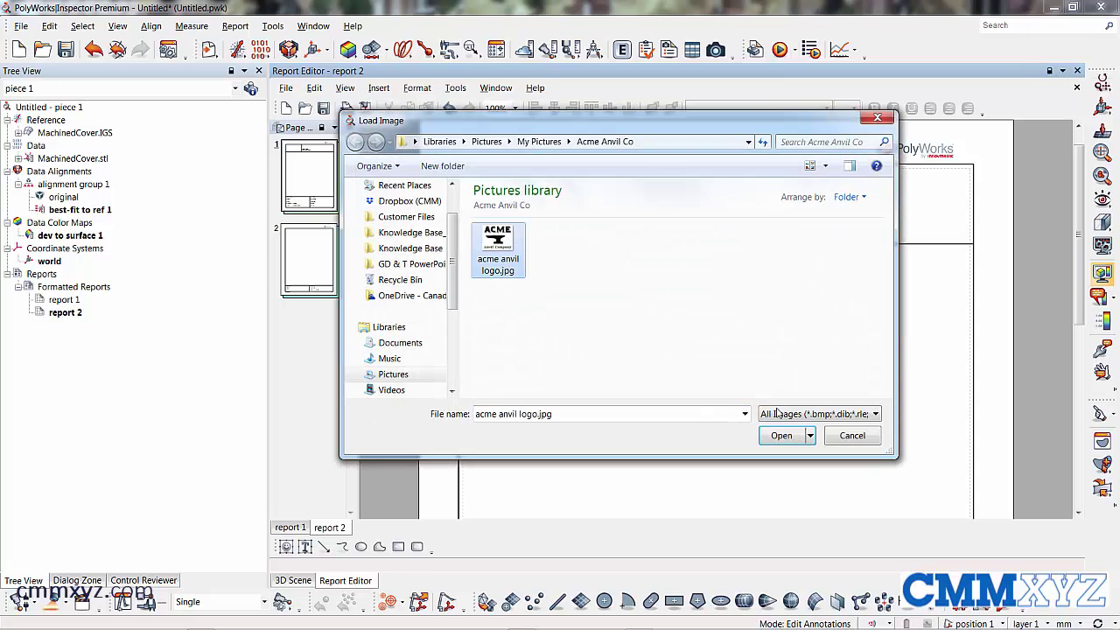
{"action": "left_click", "coordinate": [784, 436]}
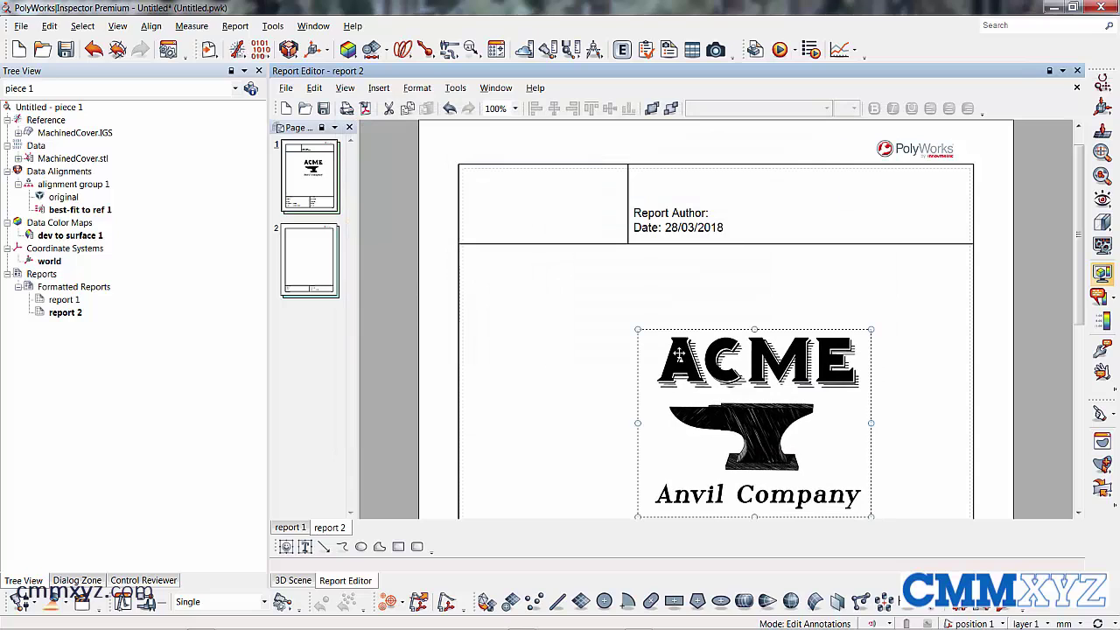
{"action": "left_click_drag", "start_coordinate": [679, 354], "coordinate": [508, 200]}
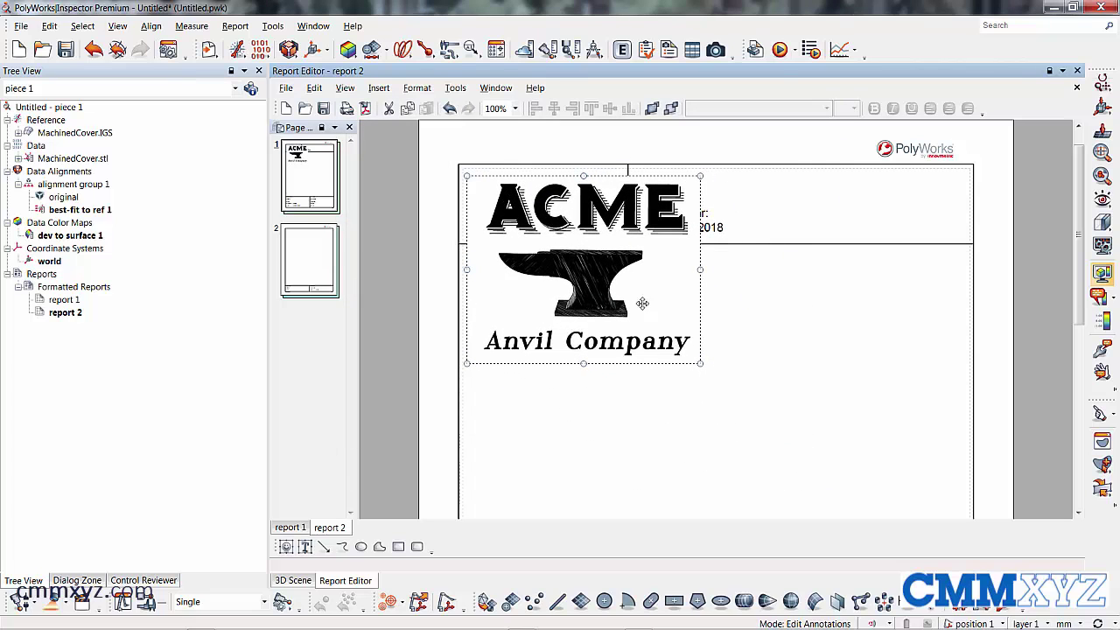
{"action": "left_click_drag", "start_coordinate": [701, 361], "coordinate": [614, 236]}
Step: Save report 2's layout as acme.ezl in the report\layout folder
{"action": "left_click", "coordinate": [694, 333]}
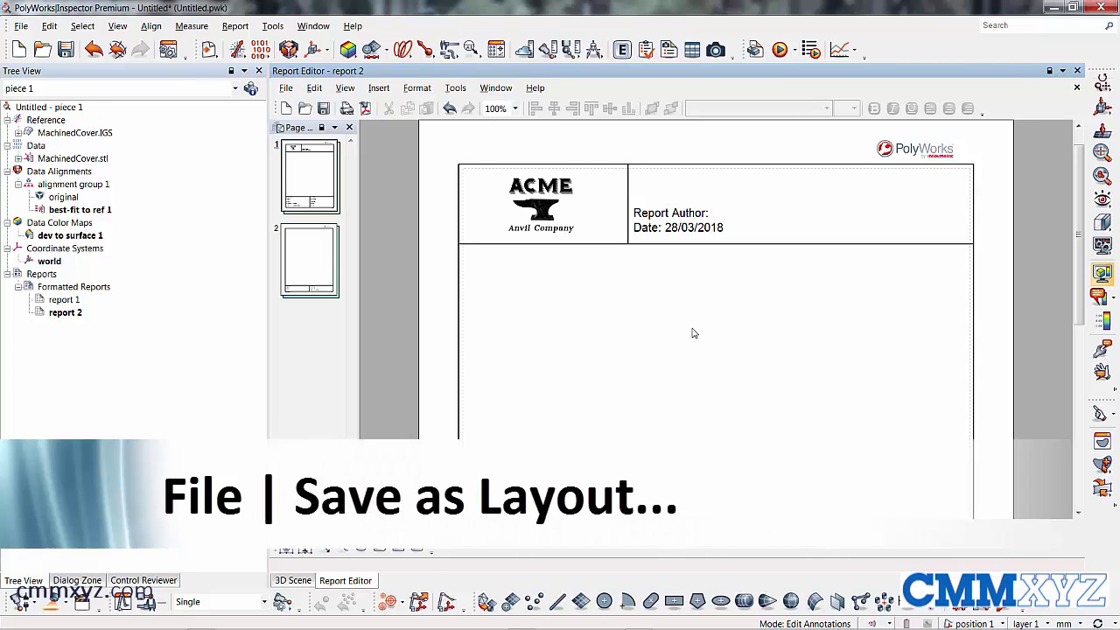
{"action": "left_click", "coordinate": [286, 88]}
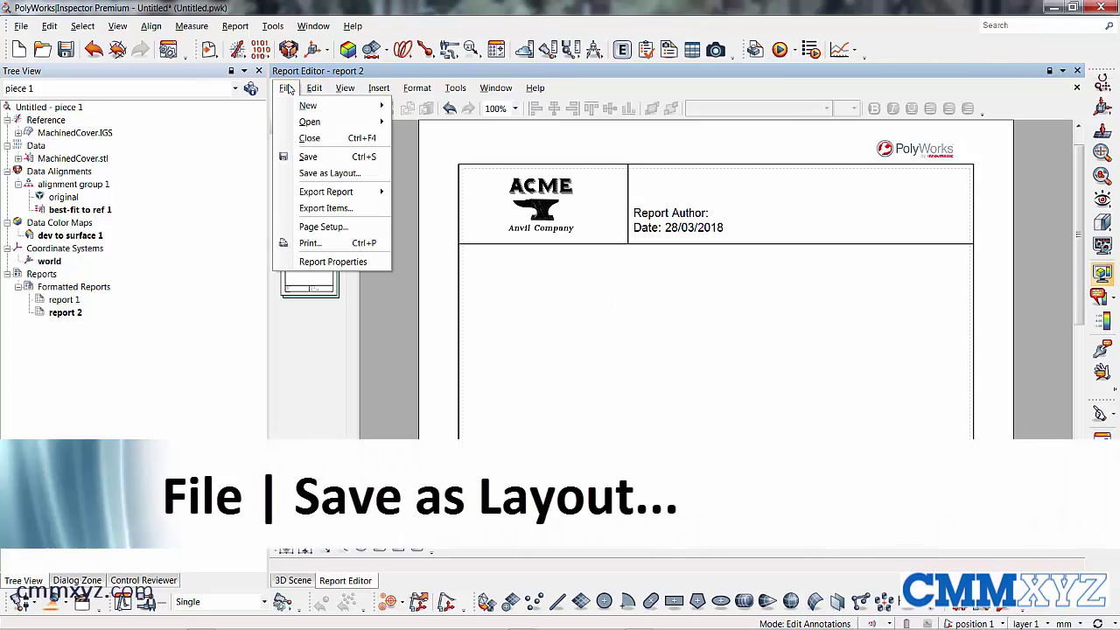
{"action": "left_click", "coordinate": [380, 175]}
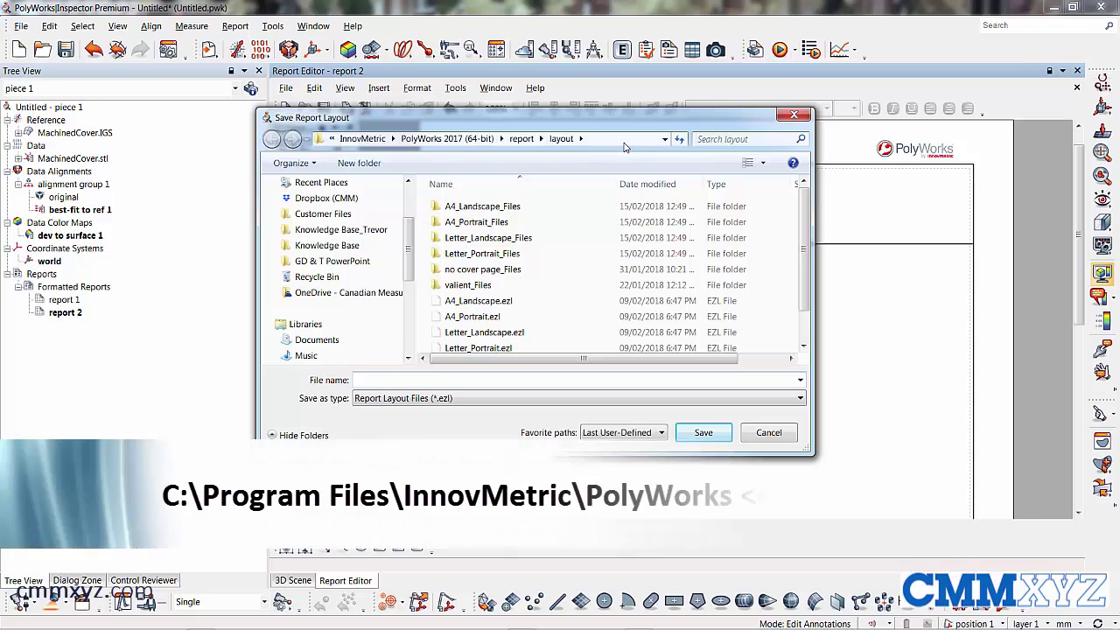
{"action": "left_click", "coordinate": [625, 140]}
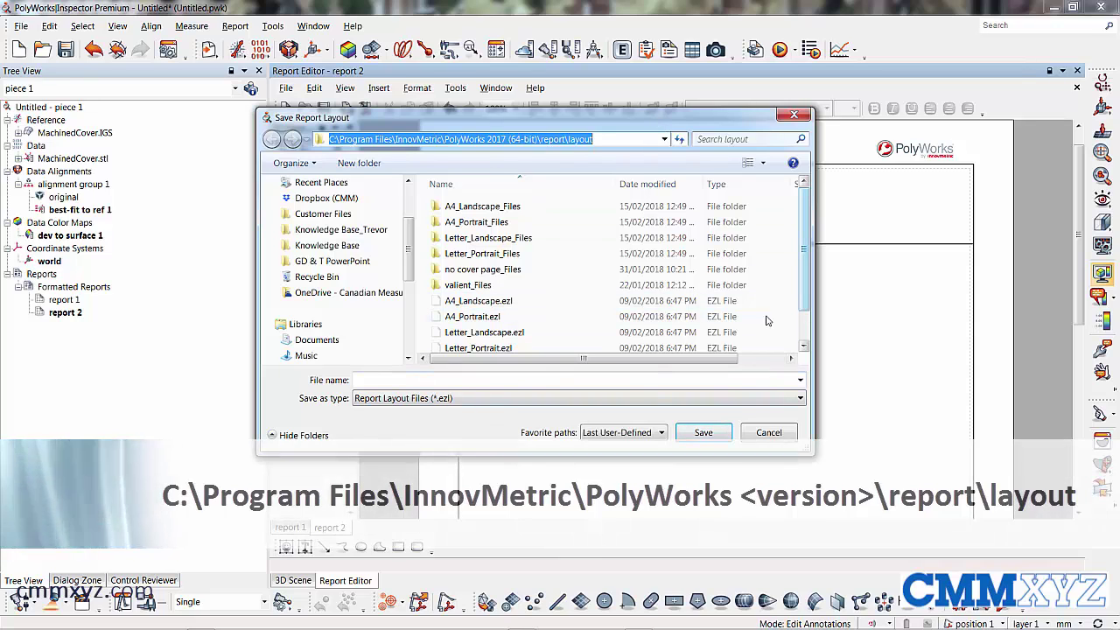
{"action": "left_click", "coordinate": [414, 380]}
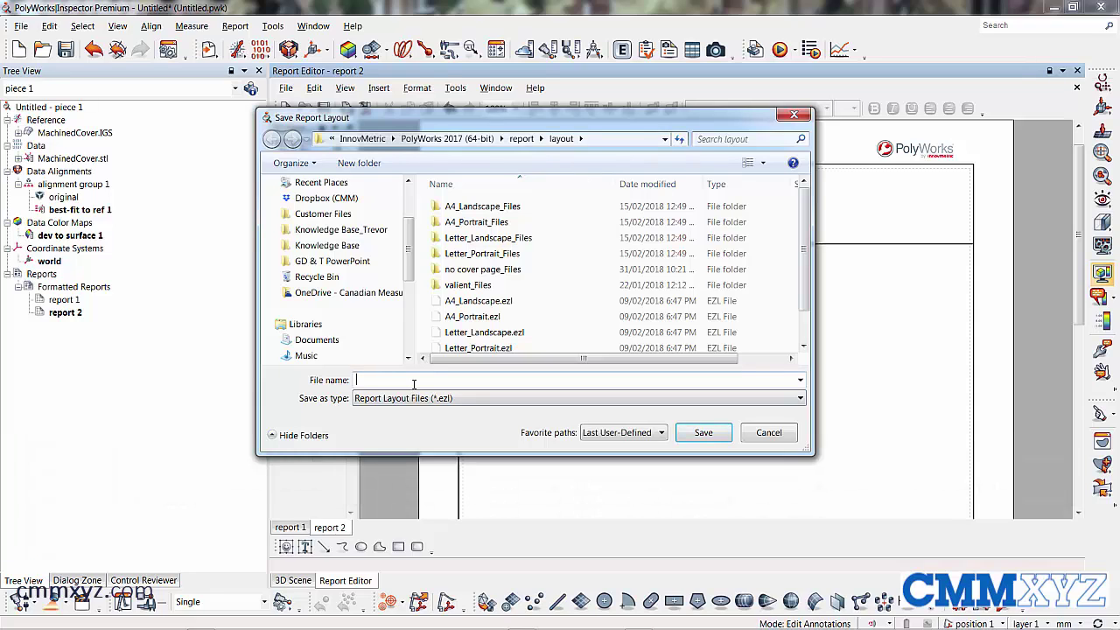
{"action": "type", "text": "acme"}
{"action": "left_click", "coordinate": [723, 435]}
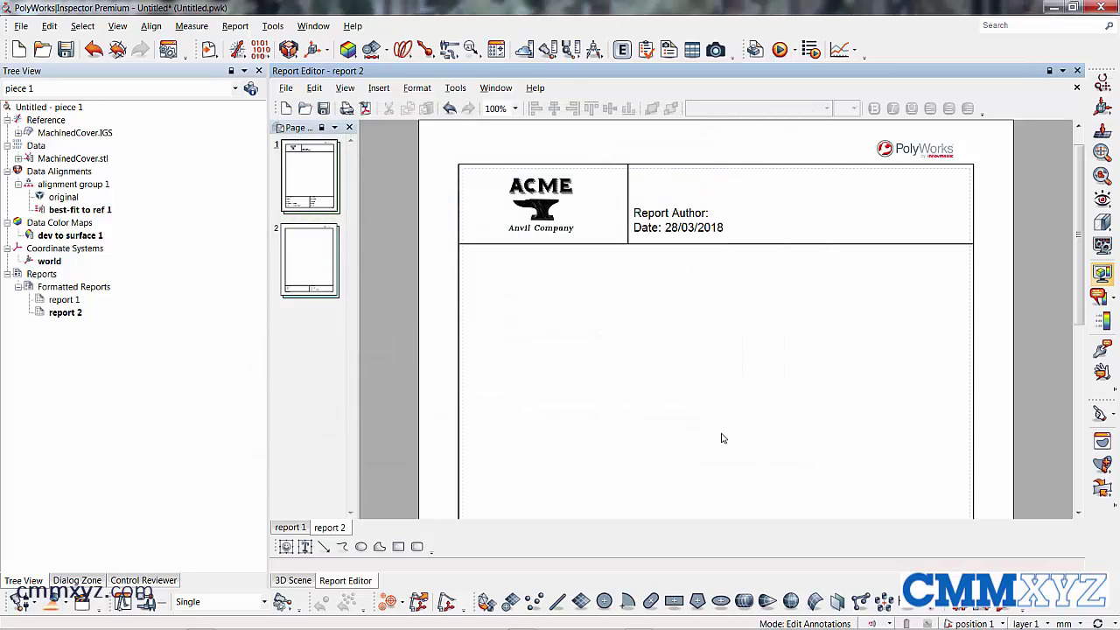
Step: Turn on Confirm on creation for formatted reports, leaving Letter_Portrait.ezl as the default layout
{"action": "left_click", "coordinate": [169, 50]}
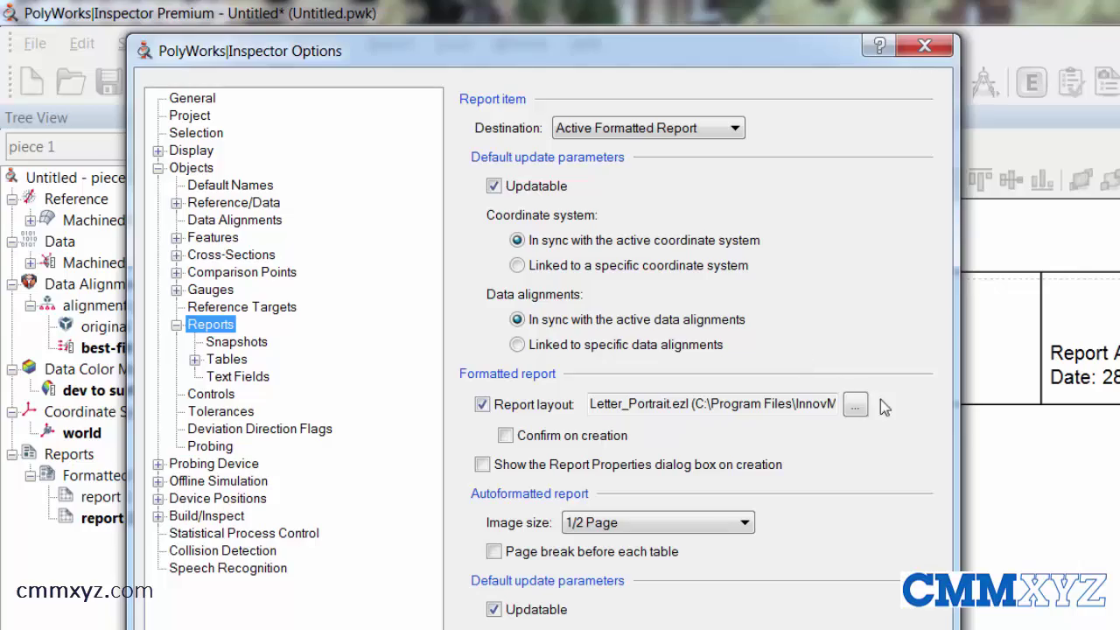
{"action": "left_click", "coordinate": [855, 403]}
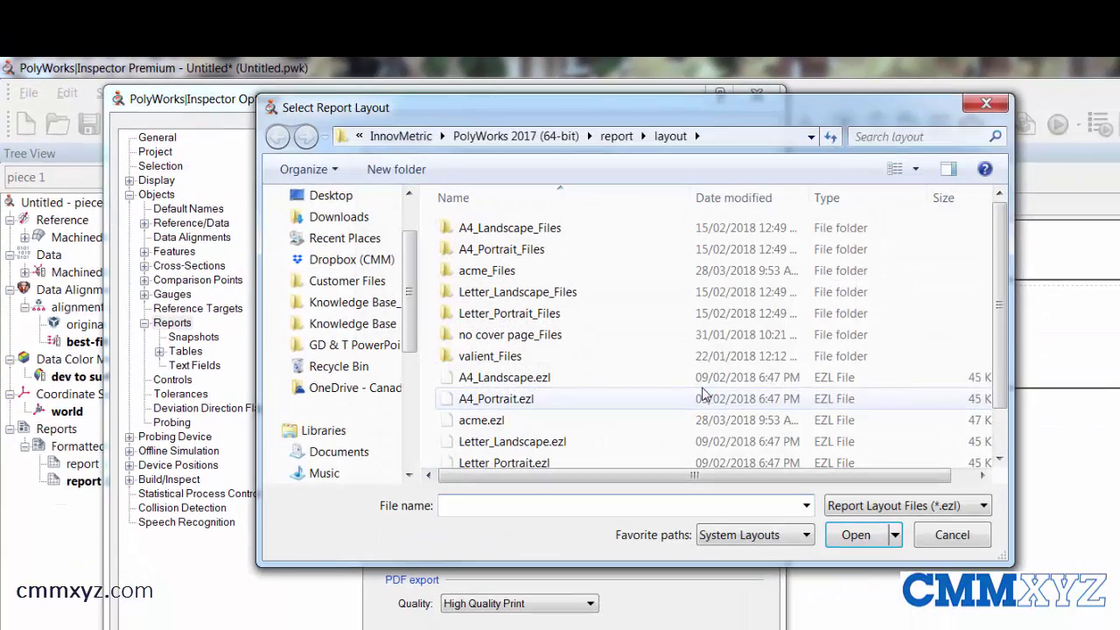
{"action": "left_click_drag", "start_coordinate": [1004, 228], "coordinate": [1002, 277]}
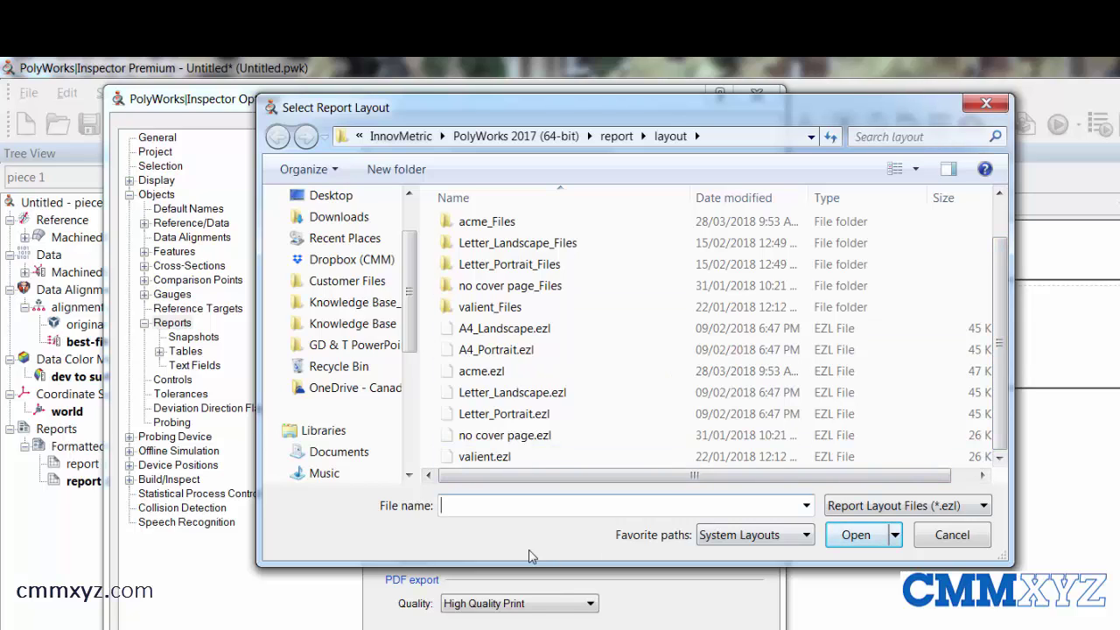
{"action": "left_click", "coordinate": [498, 374]}
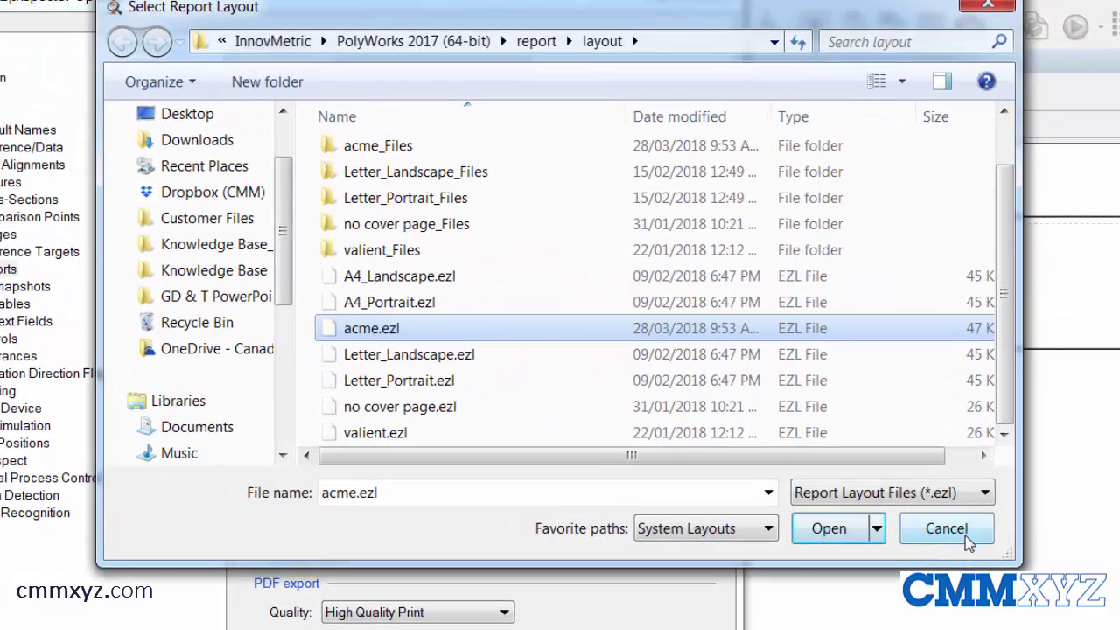
{"action": "left_click", "coordinate": [965, 536]}
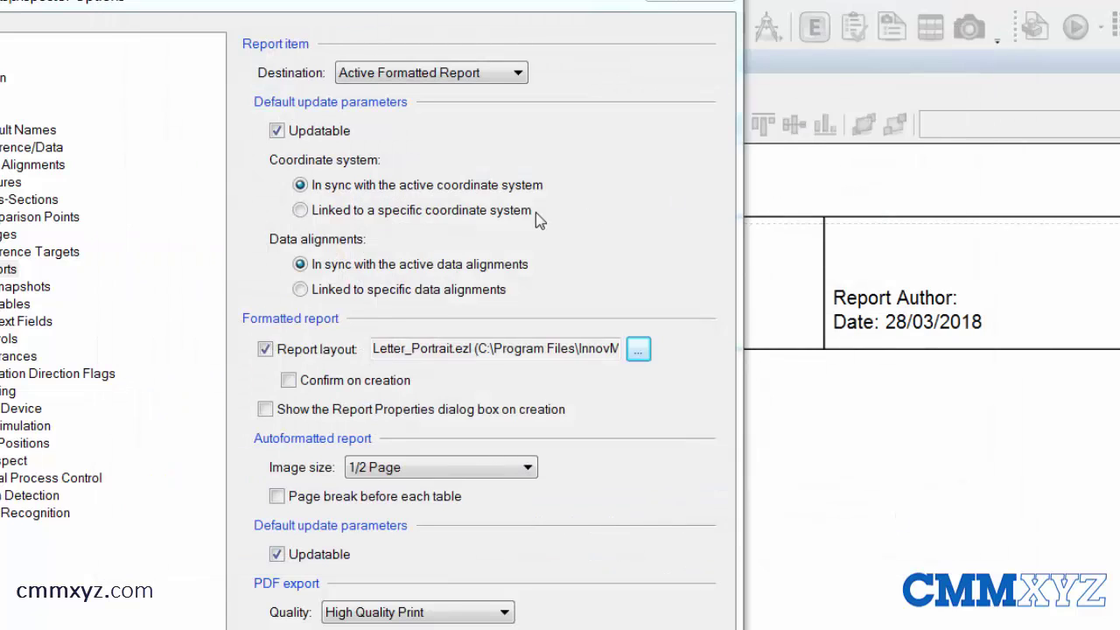
{"action": "left_click", "coordinate": [289, 380]}
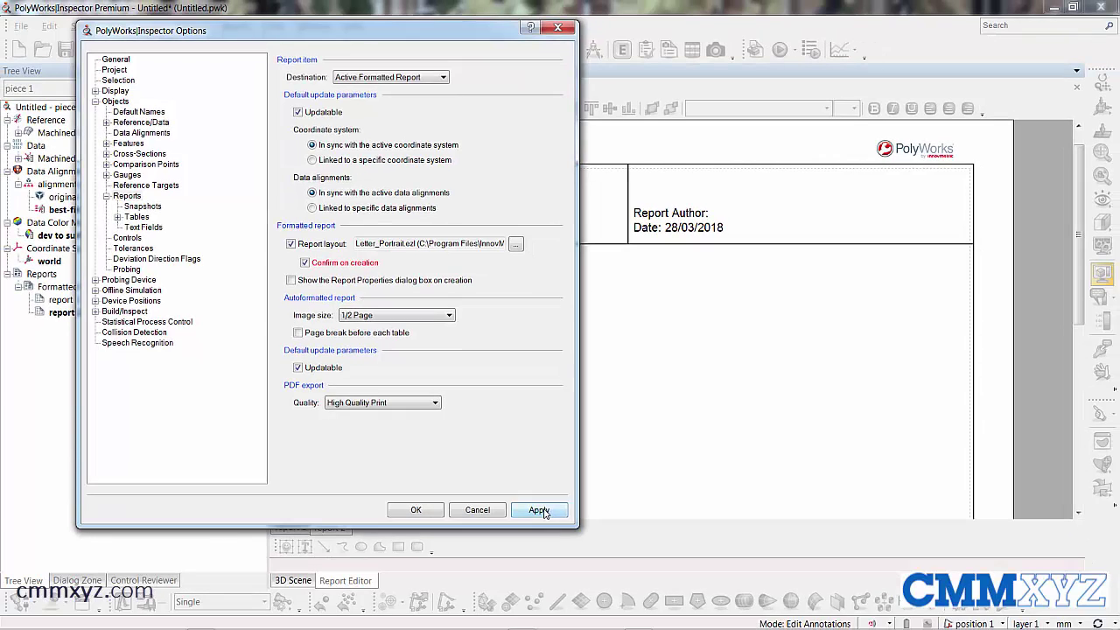
{"action": "left_click", "coordinate": [540, 511]}
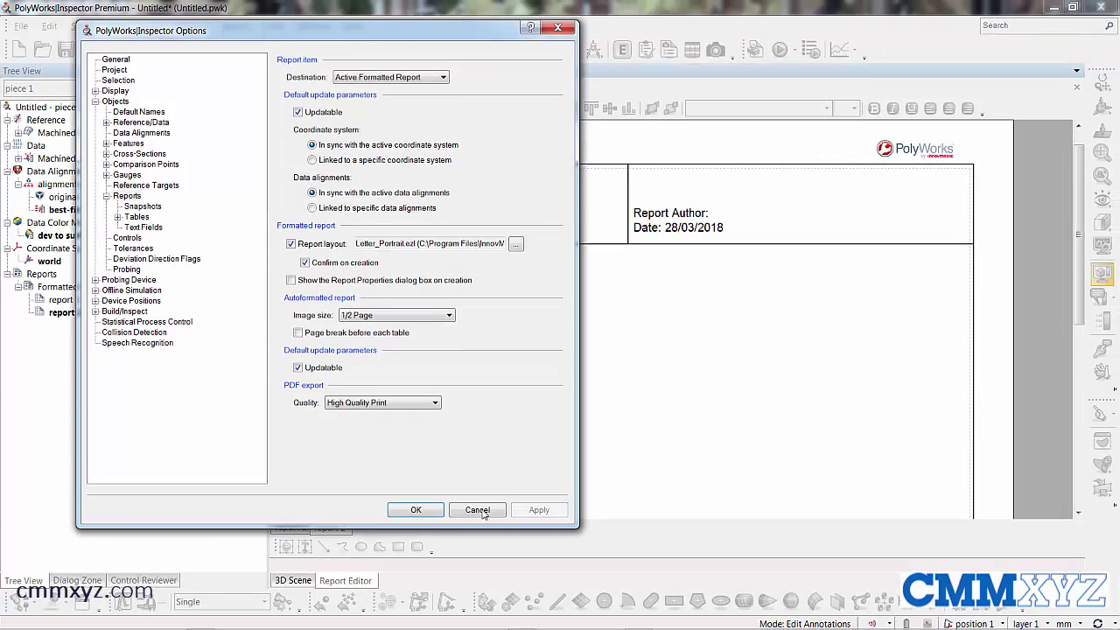
{"action": "left_click", "coordinate": [427, 511]}
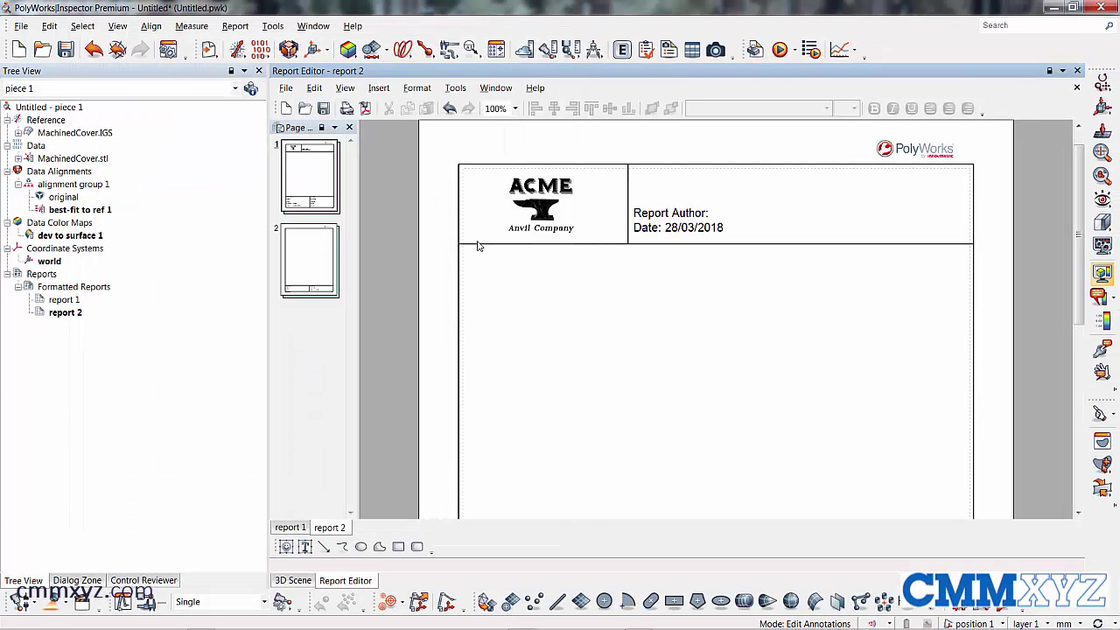
Step: Create formatted report 3 using the [std] acme.ezl layout
{"action": "left_click", "coordinate": [234, 27]}
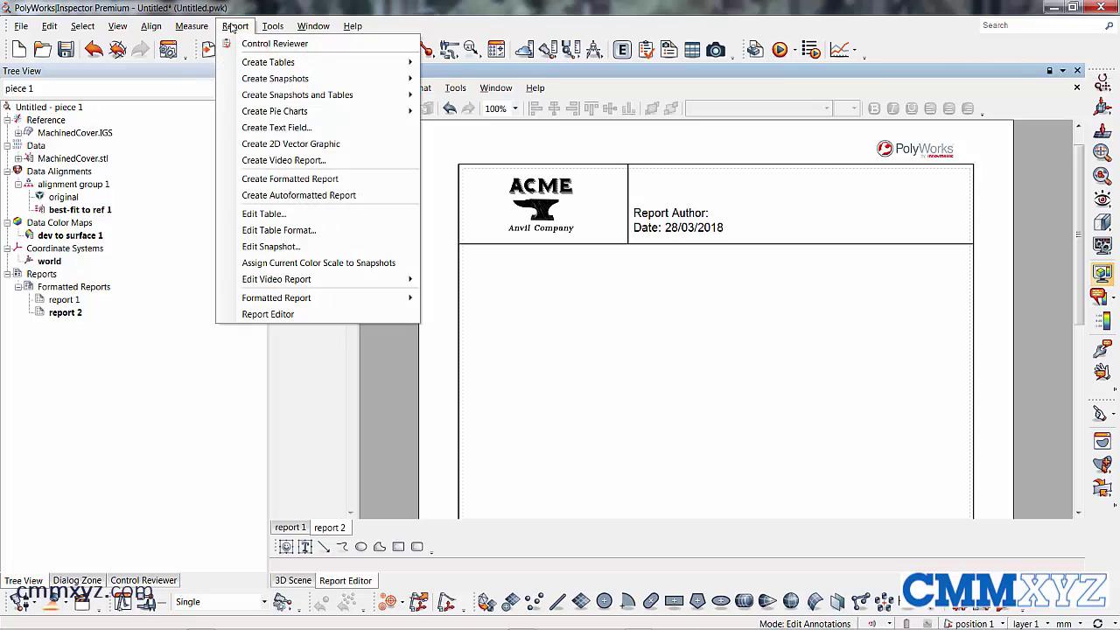
{"action": "left_click", "coordinate": [398, 180]}
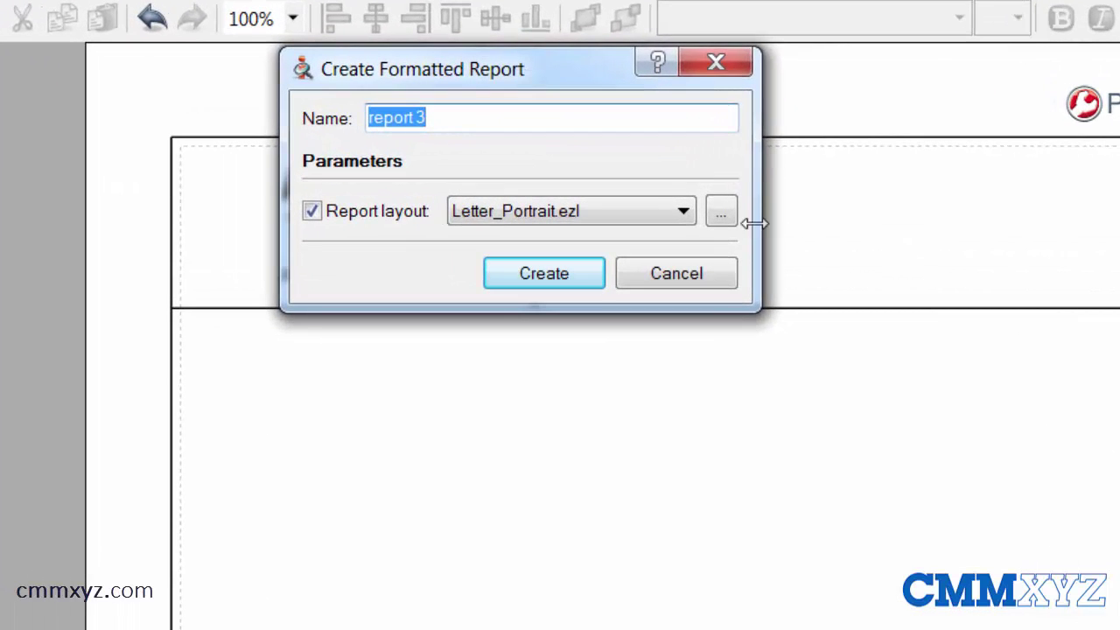
{"action": "left_click", "coordinate": [683, 214]}
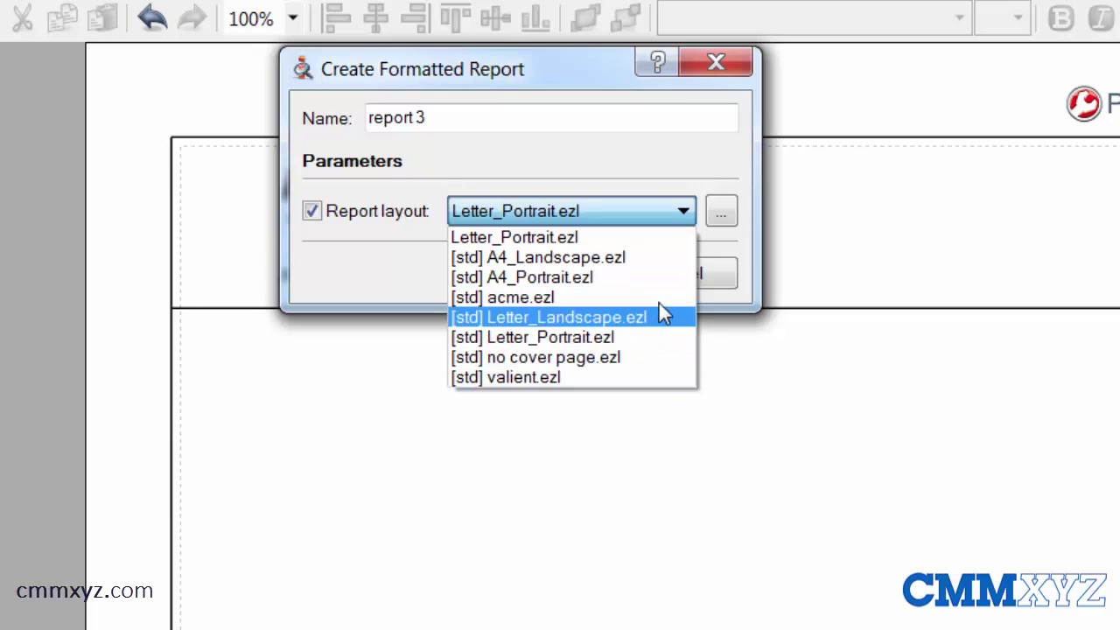
{"action": "left_click", "coordinate": [531, 300]}
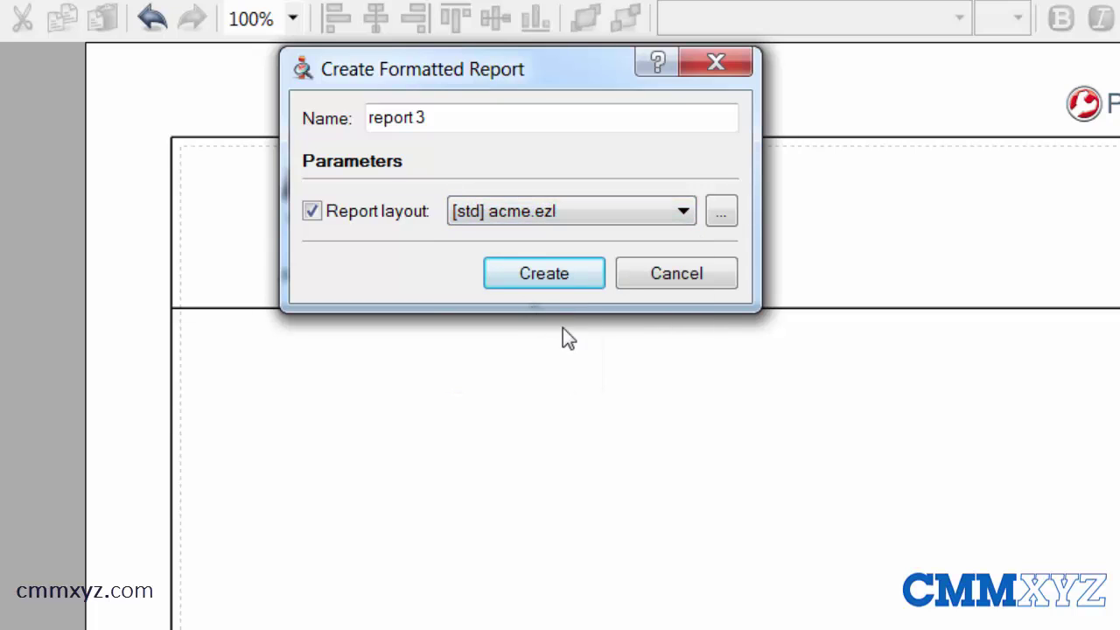
{"action": "left_click", "coordinate": [543, 274]}
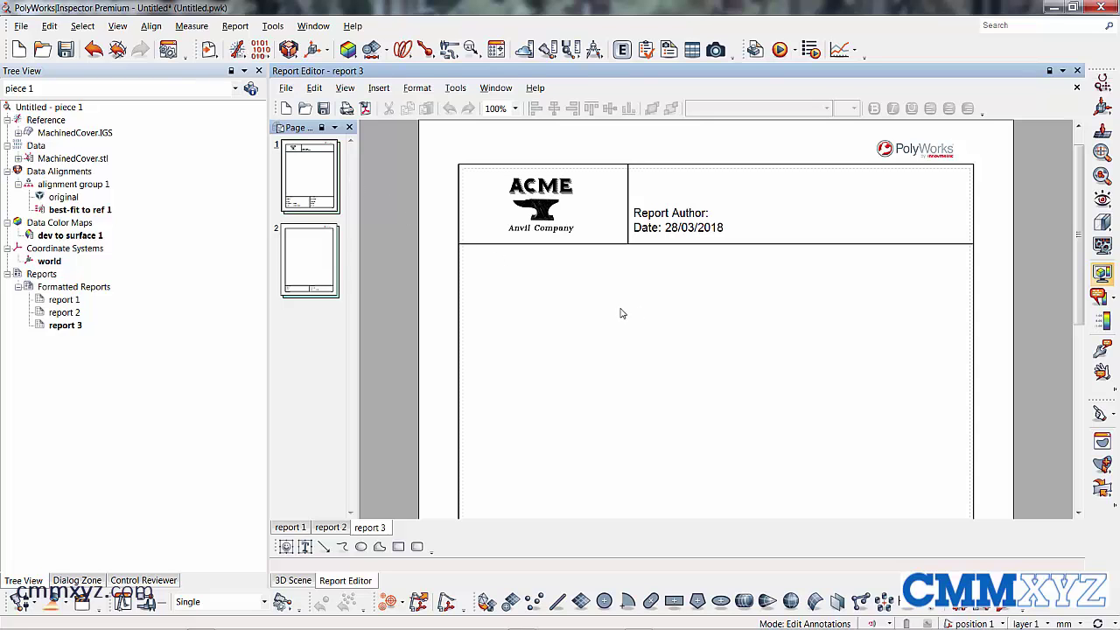
Step: Set acme.ezl as the default report layout and turn off Confirm on creation
{"action": "left_click", "coordinate": [167, 50]}
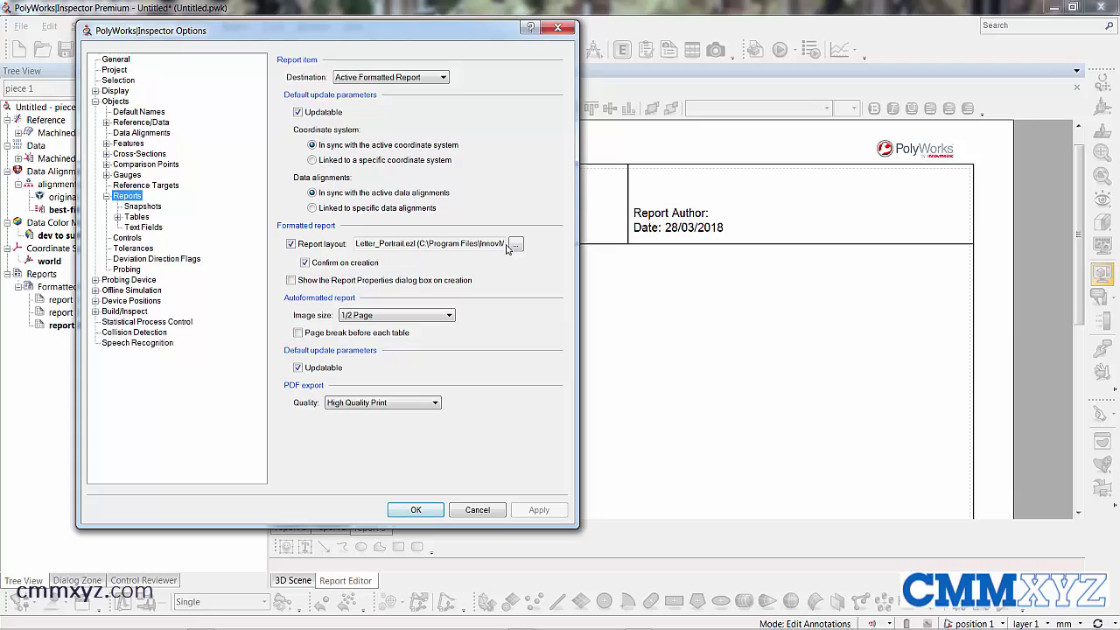
{"action": "left_click", "coordinate": [305, 262]}
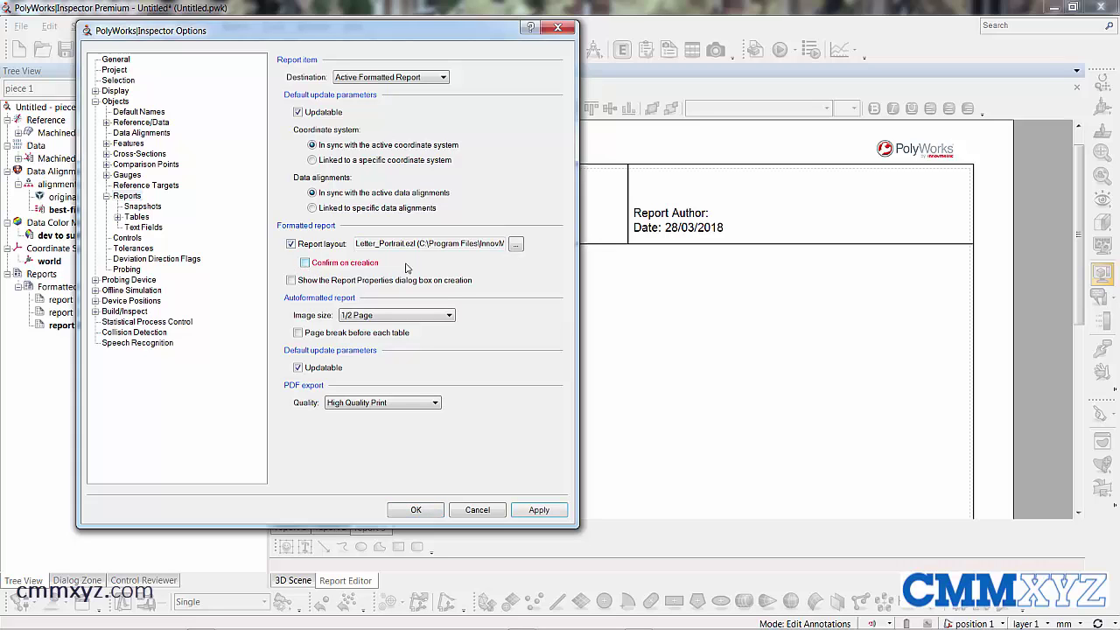
{"action": "left_click", "coordinate": [516, 245]}
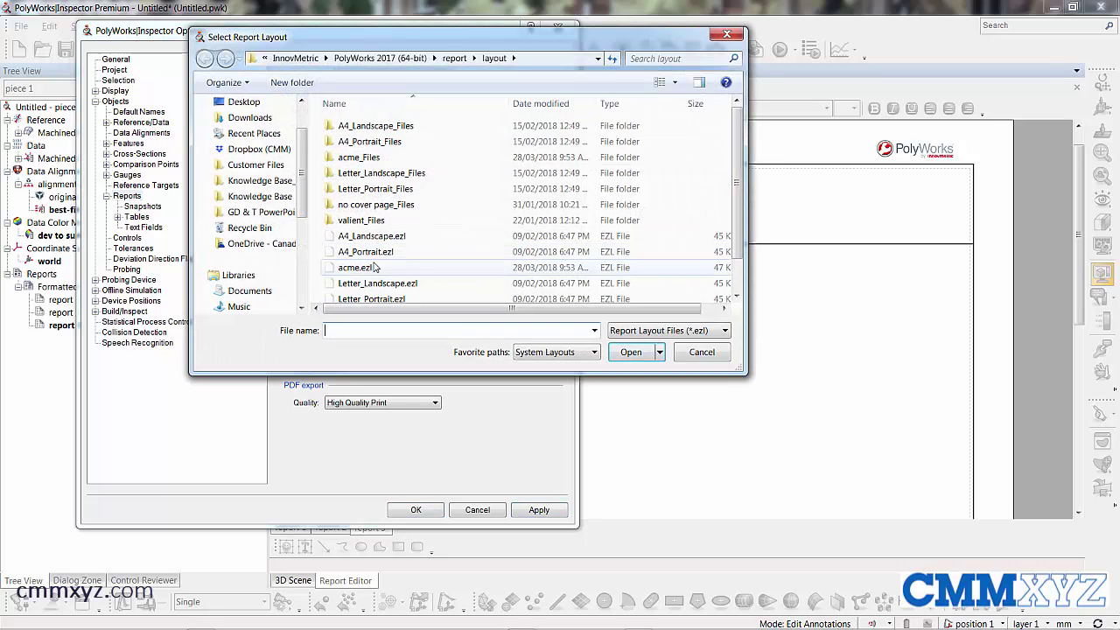
{"action": "left_click", "coordinate": [490, 267]}
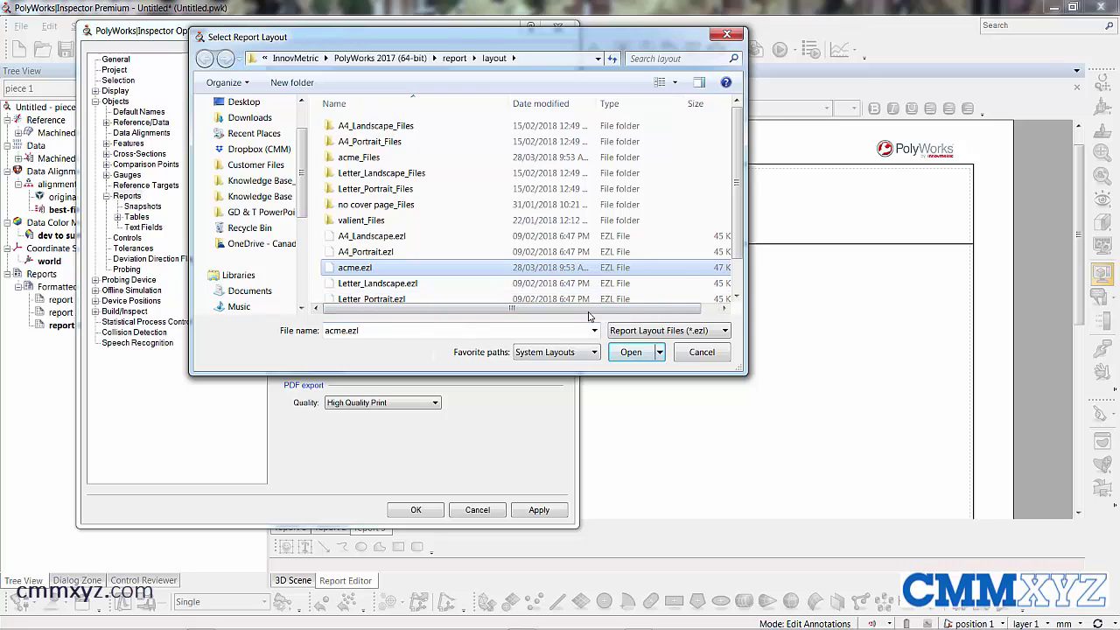
{"action": "left_click", "coordinate": [628, 351]}
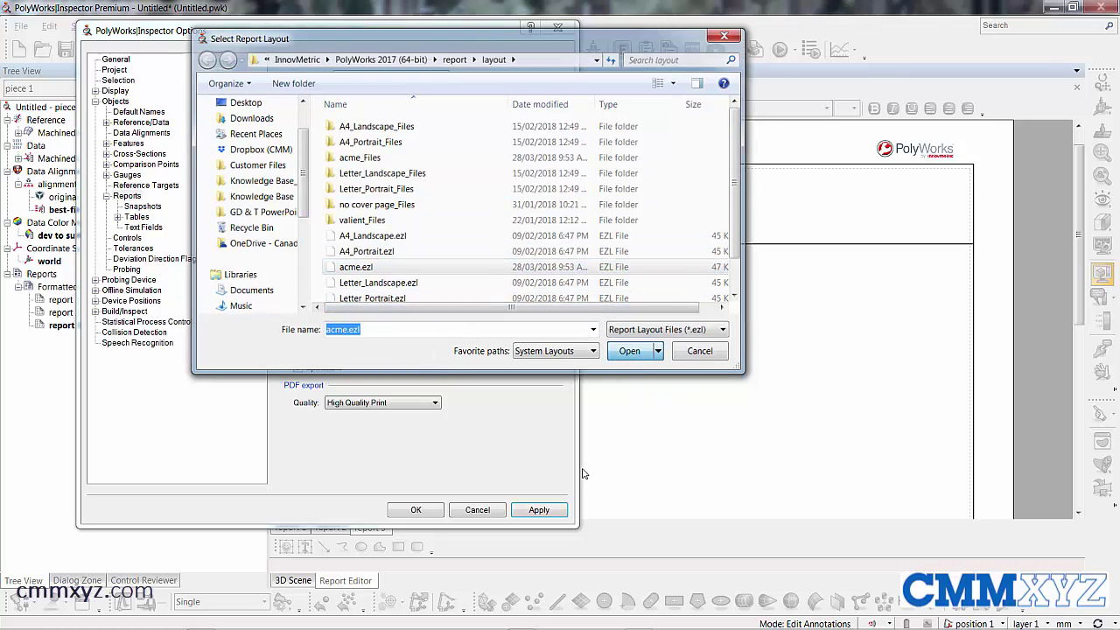
{"action": "left_click", "coordinate": [541, 509]}
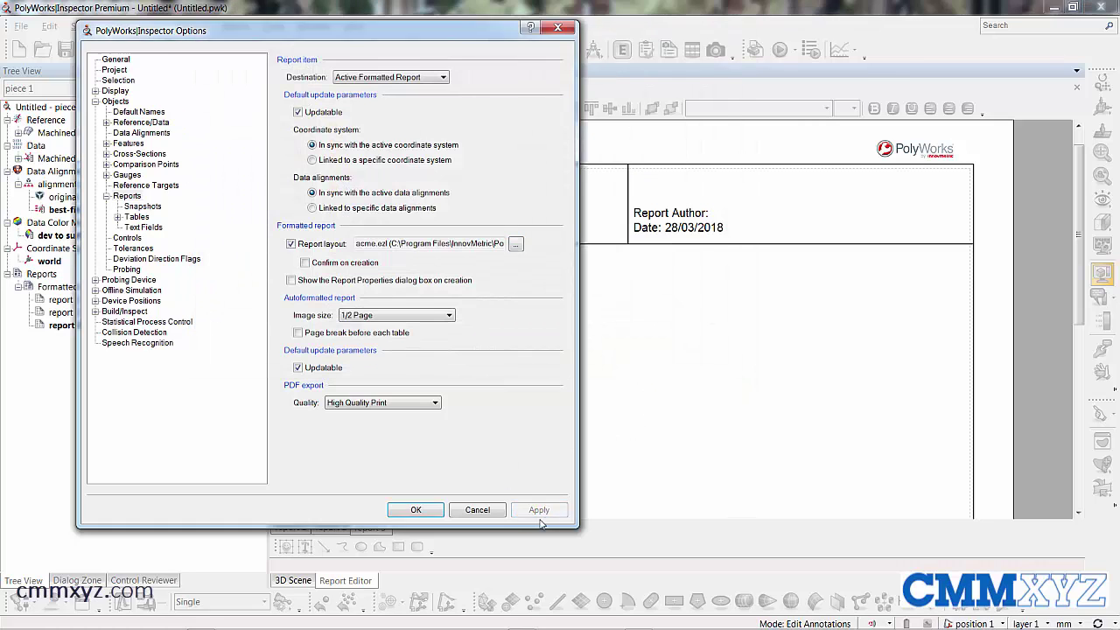
{"action": "left_click", "coordinate": [416, 509]}
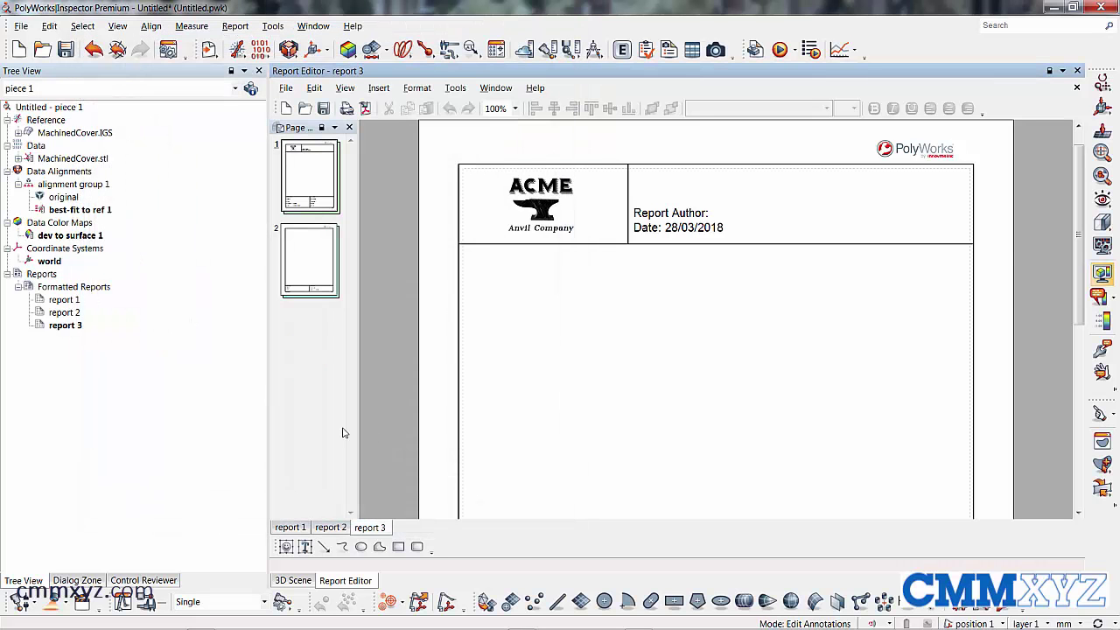
Step: Create formatted report 4 directly from the default acme.ezl layout
{"action": "left_click", "coordinate": [235, 27]}
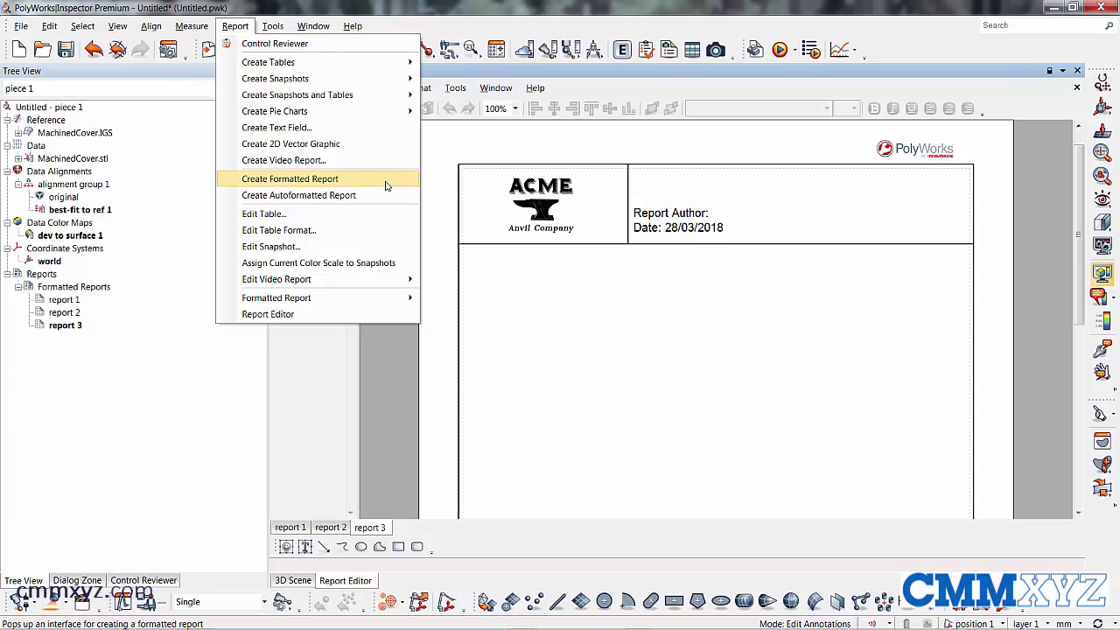
{"action": "left_click", "coordinate": [289, 179]}
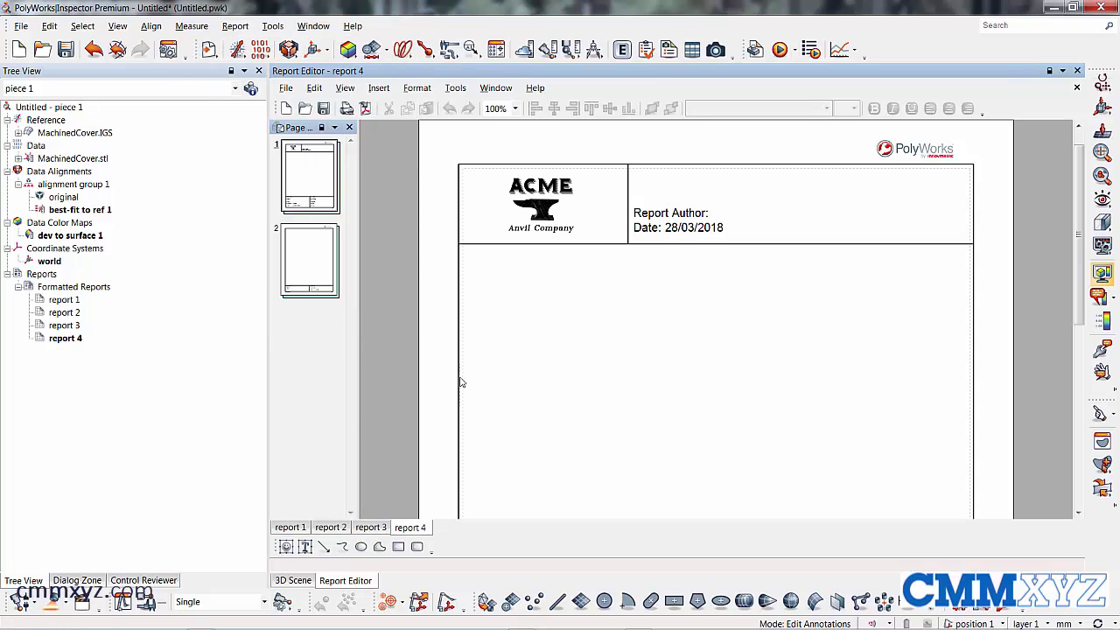